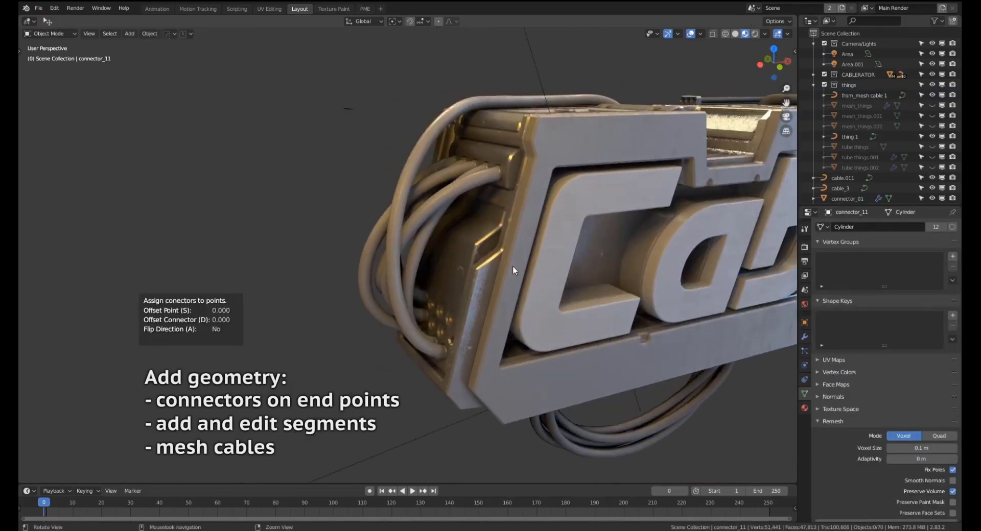
# - Offset the connectors at the cable ends, with the point offset at about 0.113 and connector offset at about 0.044
pyautogui.keyDown('alt'); pyautogui.moveTo(513, 266); pyautogui.dragTo(495, 266); pyautogui.keyUp('alt')
pyautogui.press('d')
pyautogui.press('s')
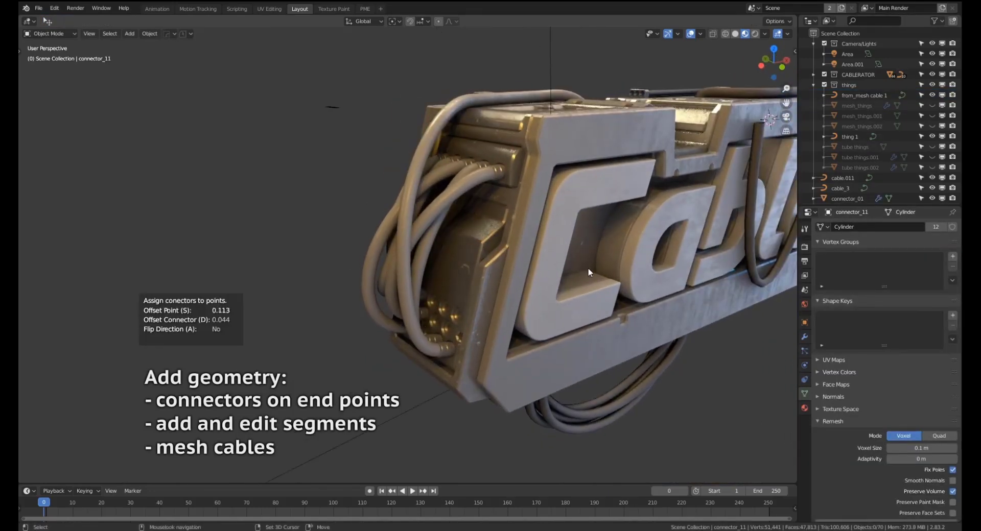
pyautogui.click(510, 238)
pyautogui.keyDown('alt'); pyautogui.moveTo(510, 237); pyautogui.dragTo(468, 238, button='right'); pyautogui.keyUp('alt')
pyautogui.hotkey('alt', 'a')
pyautogui.keyDown('alt'); pyautogui.moveTo(467, 238); pyautogui.dragTo(432, 327); pyautogui.keyUp('alt')
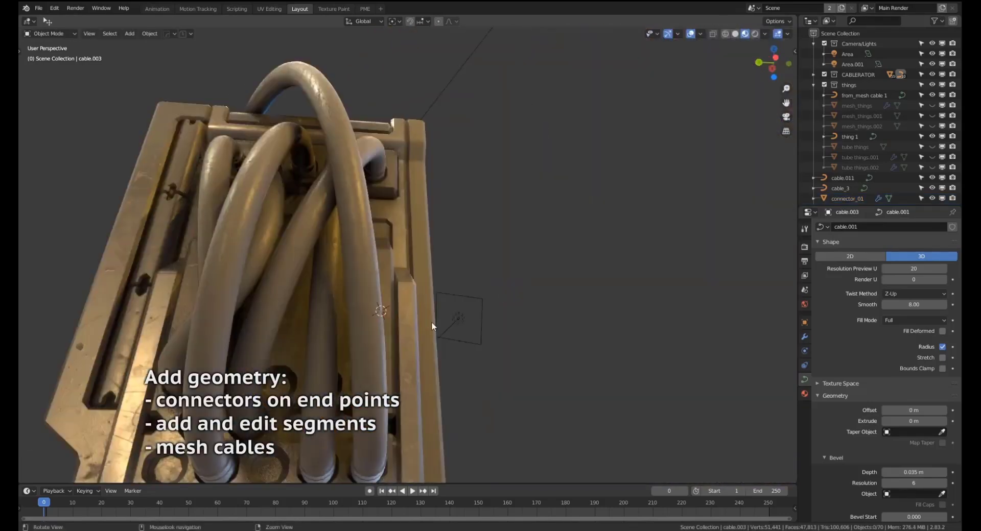
pyautogui.moveTo(431, 321); pyautogui.dragTo(418, 253, button='middle')
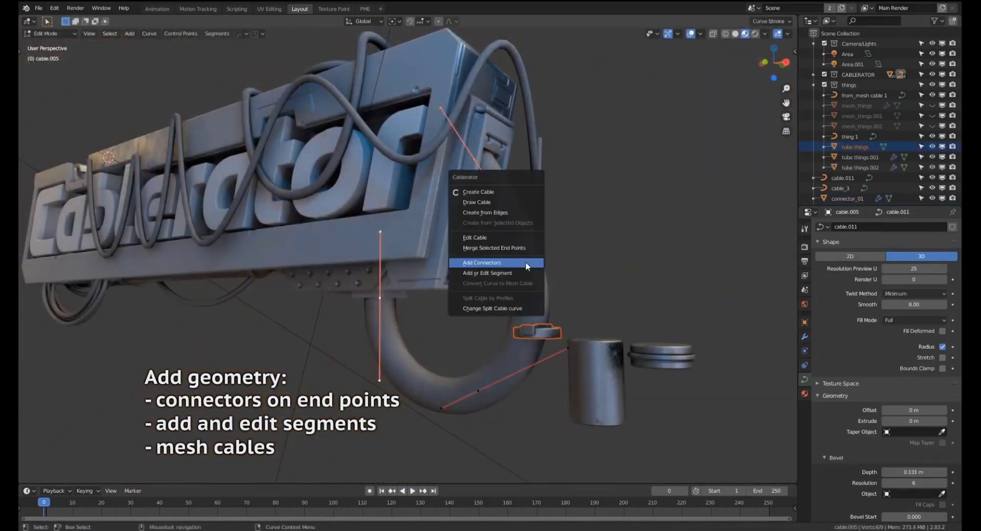
# - Add the selected mesh as connectors on the thick cable's selected end points, with flipped direction and a point offset of about 0.088
pyautogui.click(526, 262)
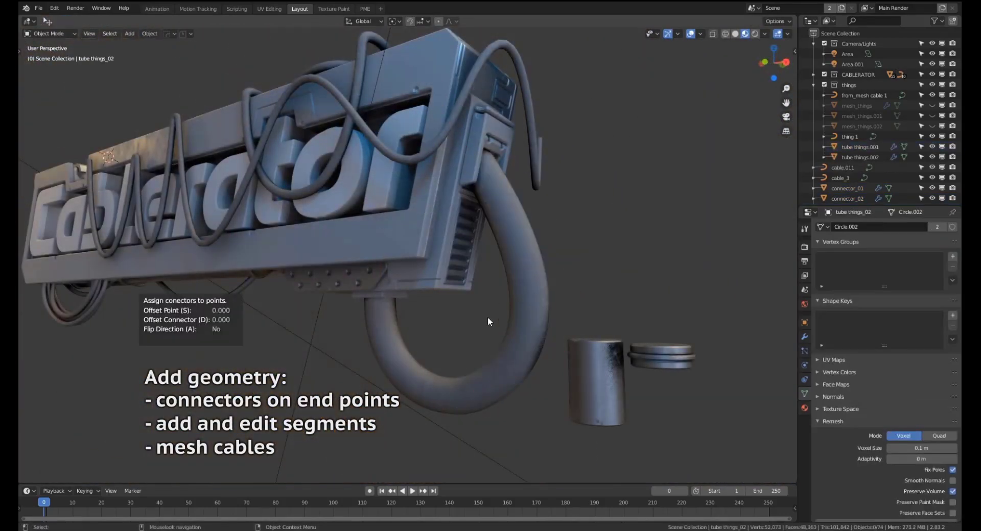
pyautogui.moveTo(488, 317); pyautogui.dragTo(445, 307, button='middle')
pyautogui.press('a')
pyautogui.press('s')
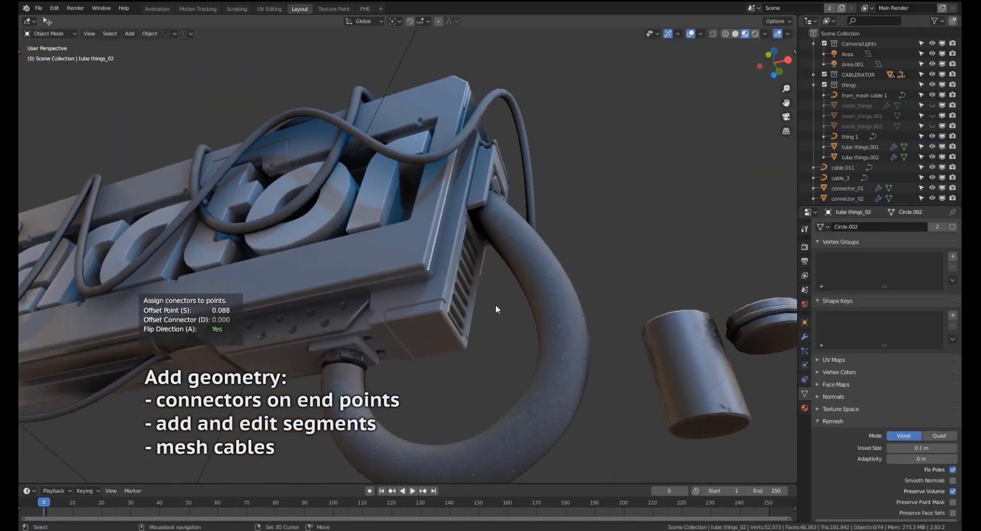
pyautogui.press('s')
pyautogui.click(479, 305)
# - Add the cylinder tube things.001 as a segment on the thick cable
pyautogui.scroll(-2, 520, 287)
pyautogui.moveTo(520, 287); pyautogui.dragTo(498, 337, button='middle')
pyautogui.click(502, 352)
pyautogui.keyDown('shift'); pyautogui.click(459, 284); pyautogui.keyUp('shift')
pyautogui.hotkey('shift', 'alt', 'c')
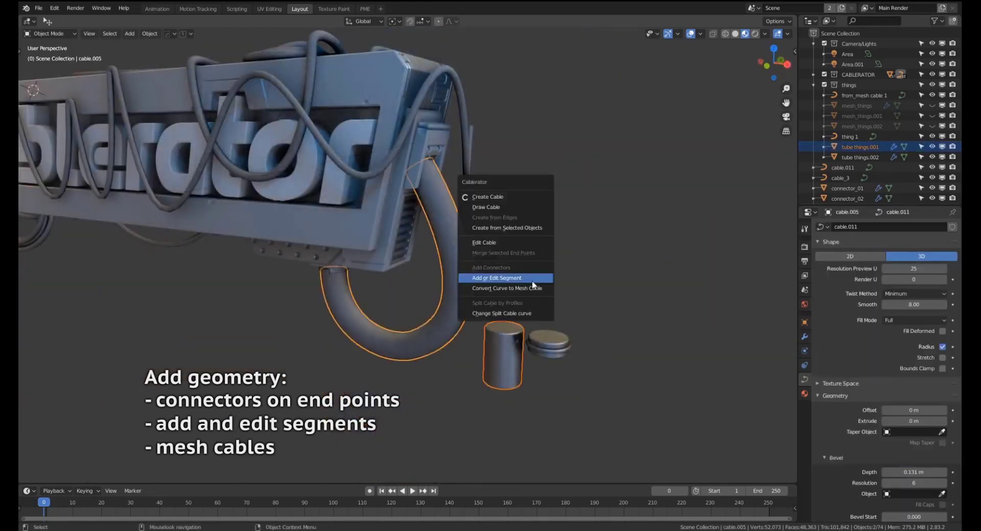
pyautogui.click(532, 281)
pyautogui.click(531, 260)
# - Add the ring tube things.002 as a segment on the thick cable and duplicate it three times along the curve
pyautogui.click(549, 341)
pyautogui.keyDown('shift'); pyautogui.click(466, 307); pyautogui.keyUp('shift')
pyautogui.hotkey('shift', 'alt', 'c')
pyautogui.click(470, 309)
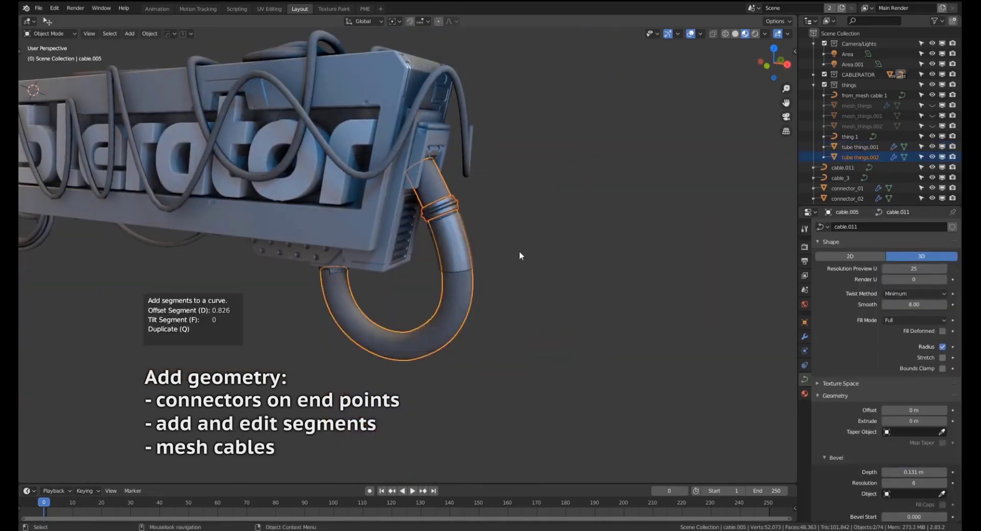
pyautogui.press('q')
pyautogui.press('q')
pyautogui.press('q')
pyautogui.click(546, 268)
# - Start editing an existing segment on the thick cable with Add or Edit Segment
pyautogui.moveTo(546, 269); pyautogui.dragTo(531, 280, button='middle')
pyautogui.click(456, 246)
pyautogui.hotkey('shift', 'alt', 'c')
pyautogui.click(510, 254)
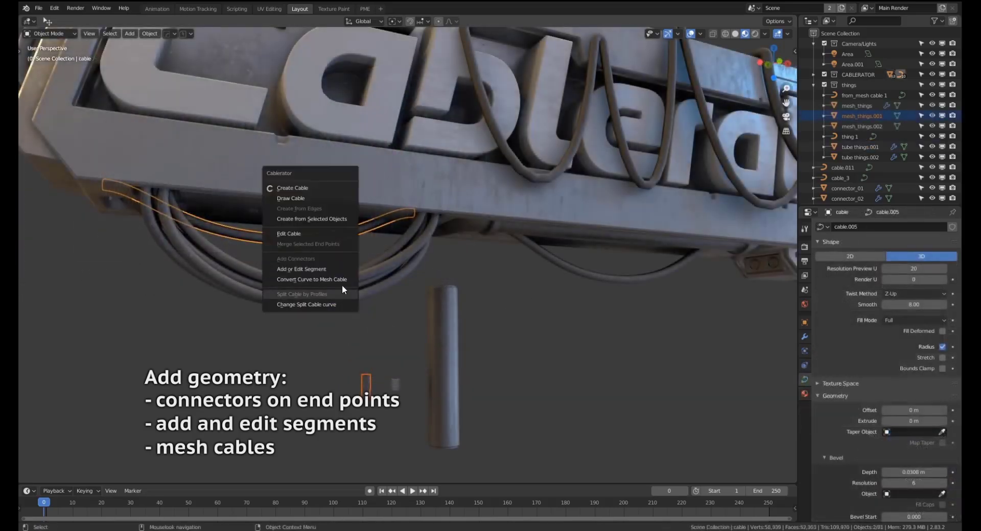
# - Convert two thin cables beneath the sign to mesh cables, using mesh_things.001 and mesh_things.002 as their source geometry
pyautogui.click(342, 283)
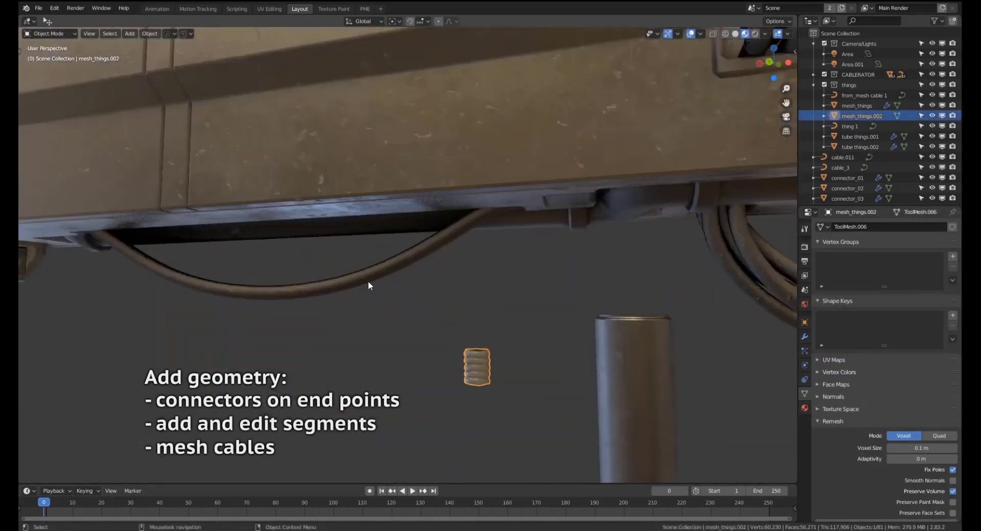
pyautogui.click(368, 281)
pyautogui.hotkey('shift', 'alt', 'c')
pyautogui.click(387, 309)
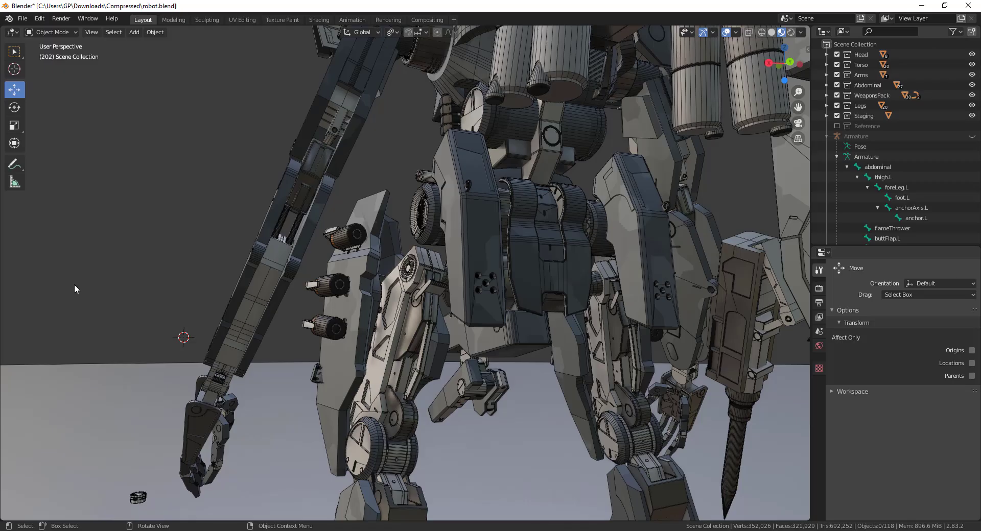
# - Create a cable from the robot's uppermost side cylinder to the upper-left hole in the front hip armour plate
pyautogui.moveTo(330, 305); pyautogui.dragTo(319, 299, button='middle')
pyautogui.scroll(2, 391, 268)
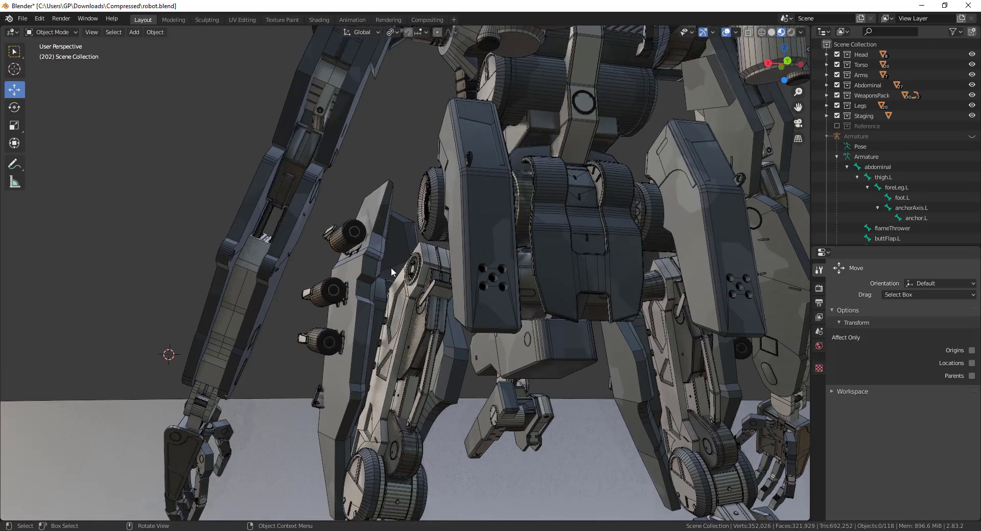
pyautogui.moveTo(391, 268); pyautogui.dragTo(372, 270, button='middle')
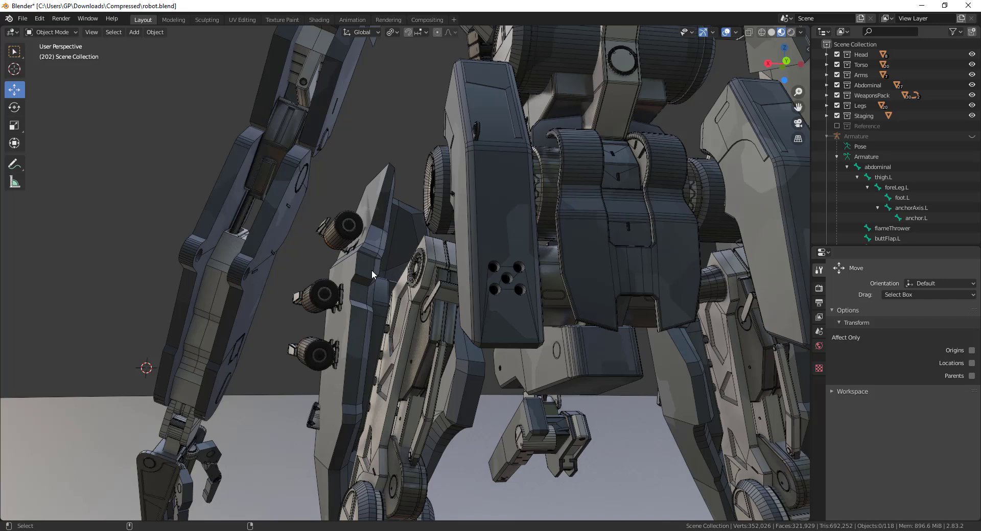
pyautogui.hotkey('shift', 'alt', 'c')
pyautogui.click(366, 271)
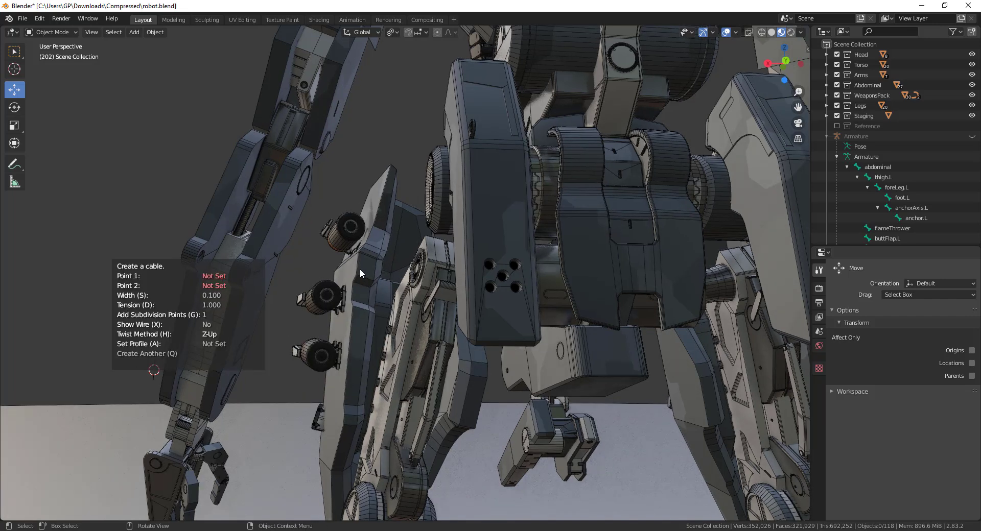
pyautogui.scroll(2, 360, 269)
pyautogui.click(342, 218)
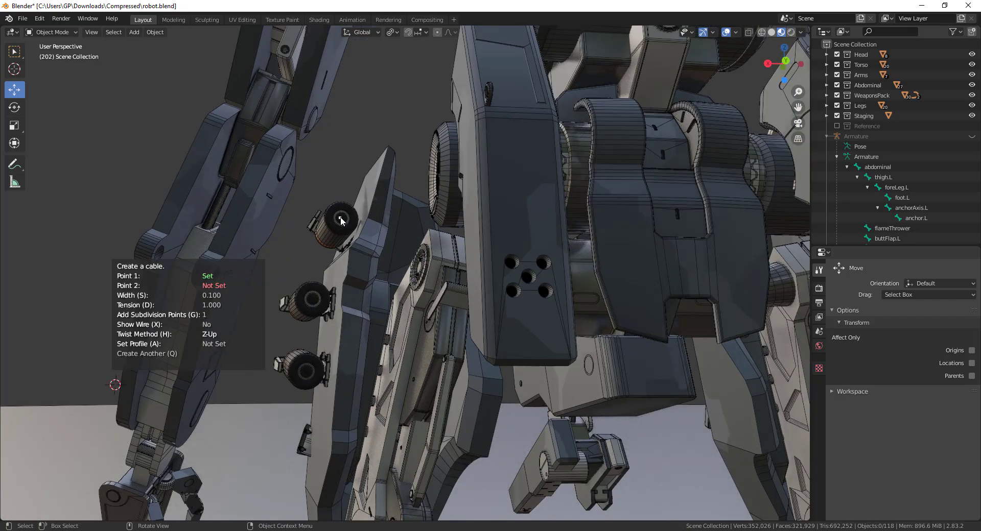
pyautogui.click(511, 267)
pyautogui.moveTo(480, 294); pyautogui.dragTo(394, 314, button='middle')
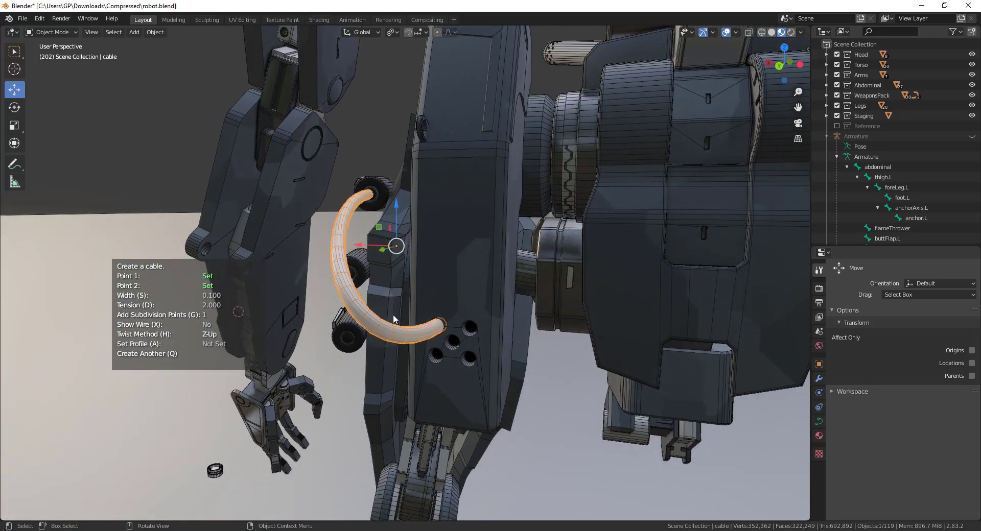
# - Set the cable's width to 0.100 and lower its tension to about 1.57
pyautogui.press('s')
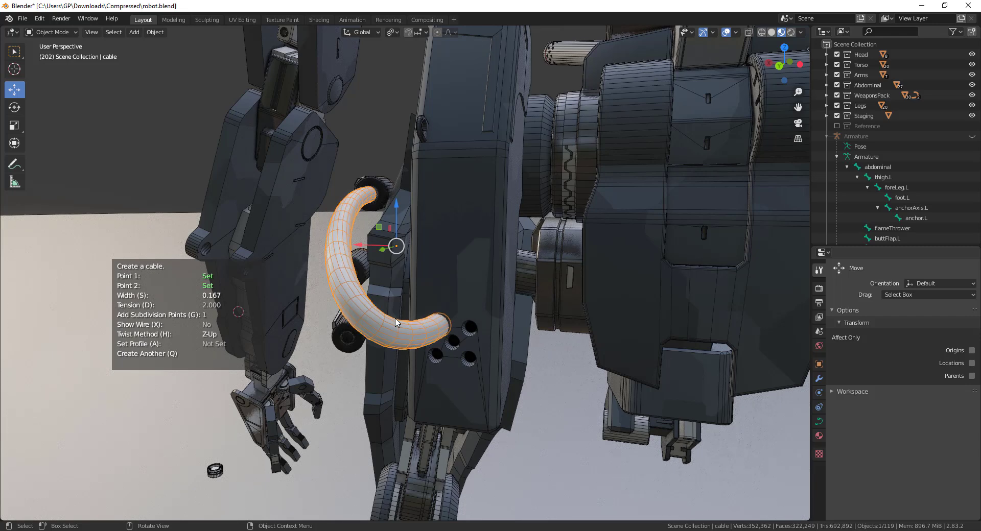
pyautogui.press('ctrl')
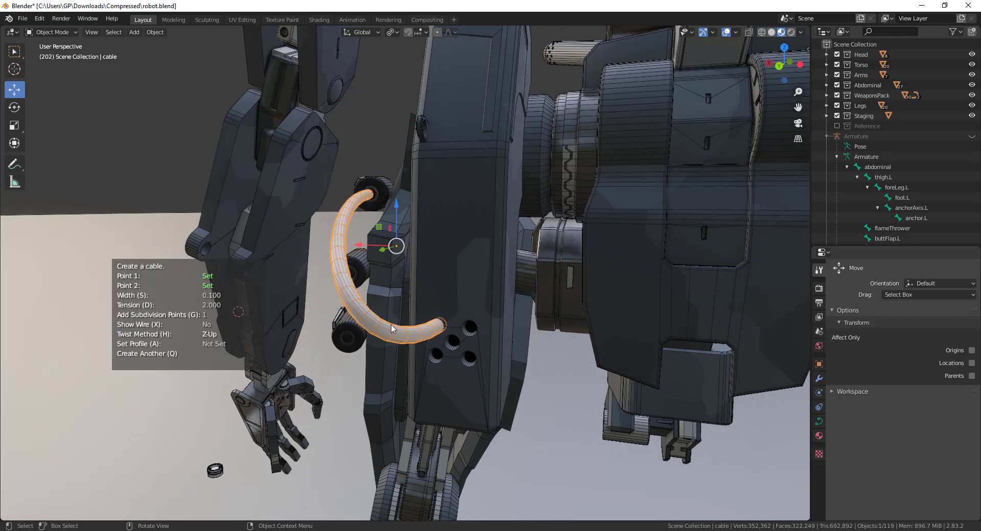
pyautogui.press('d')
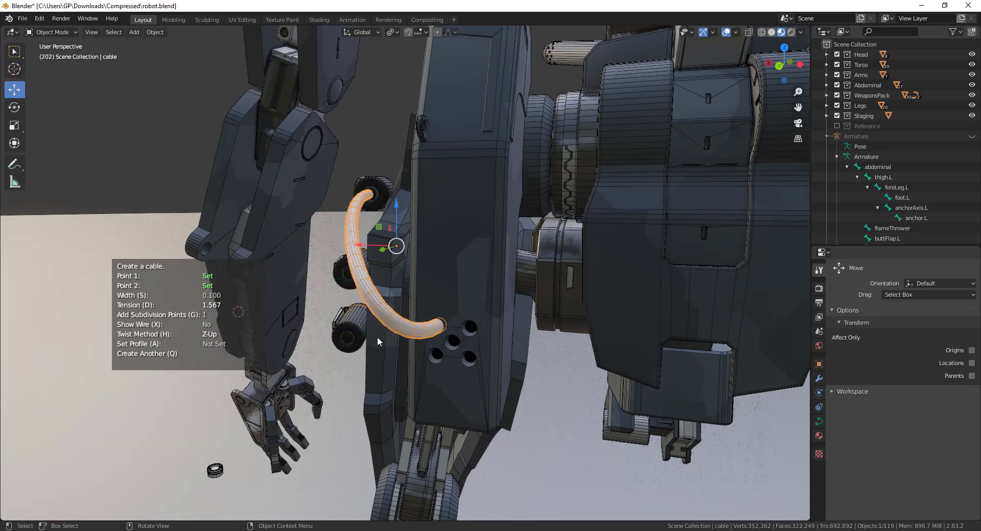
pyautogui.click(381, 326)
pyautogui.moveTo(382, 324); pyautogui.dragTo(391, 303, button='middle')
# - Create another cable from the middle side cylinder to the upper-right hole in the hip armour plate
pyautogui.press('q')
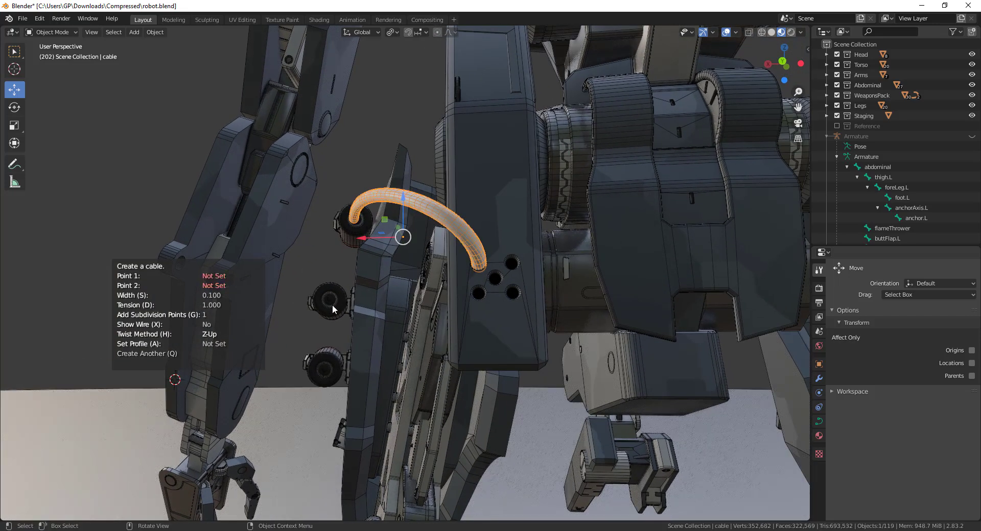
pyautogui.click(329, 300)
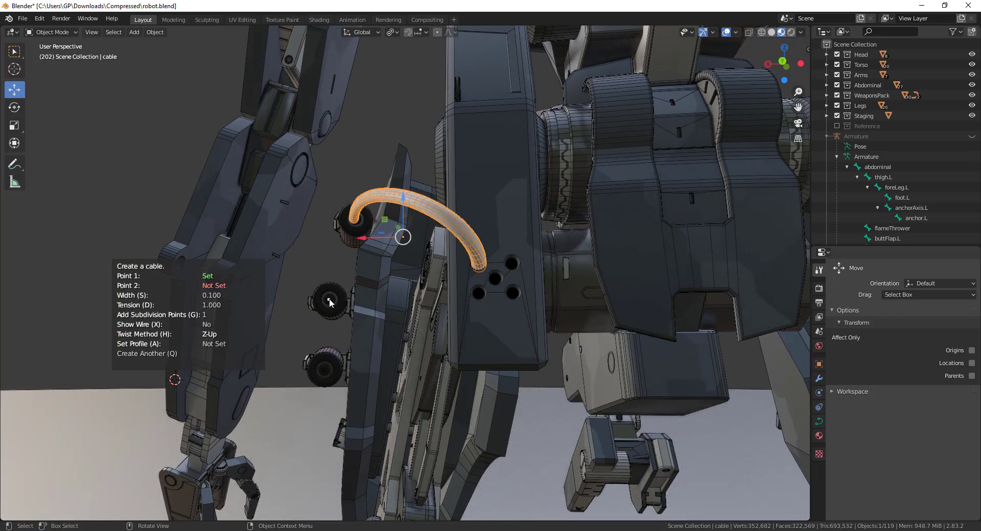
pyautogui.click(512, 266)
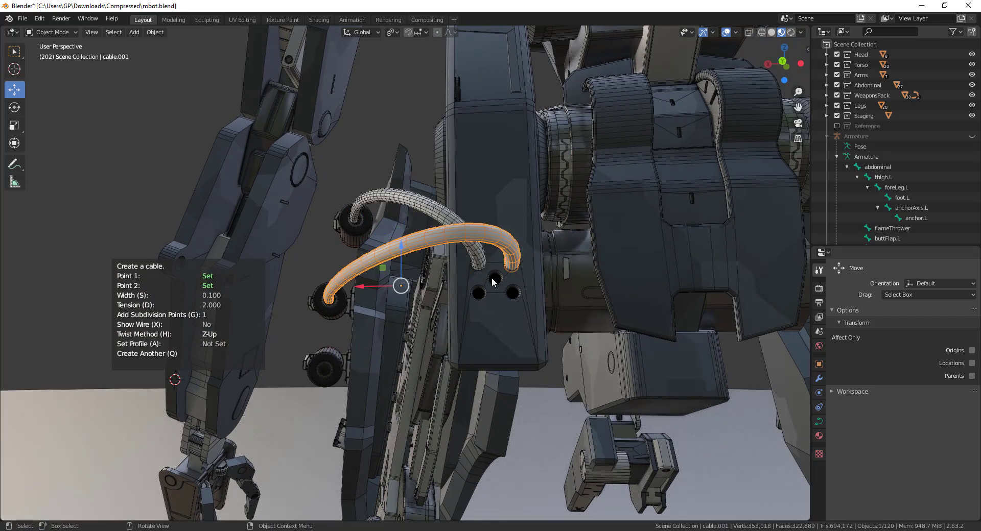
# - Create a third cable from the lowest side cylinder to the plate's lower-left hole and adjust its tension
pyautogui.press('q')
pyautogui.click(324, 371)
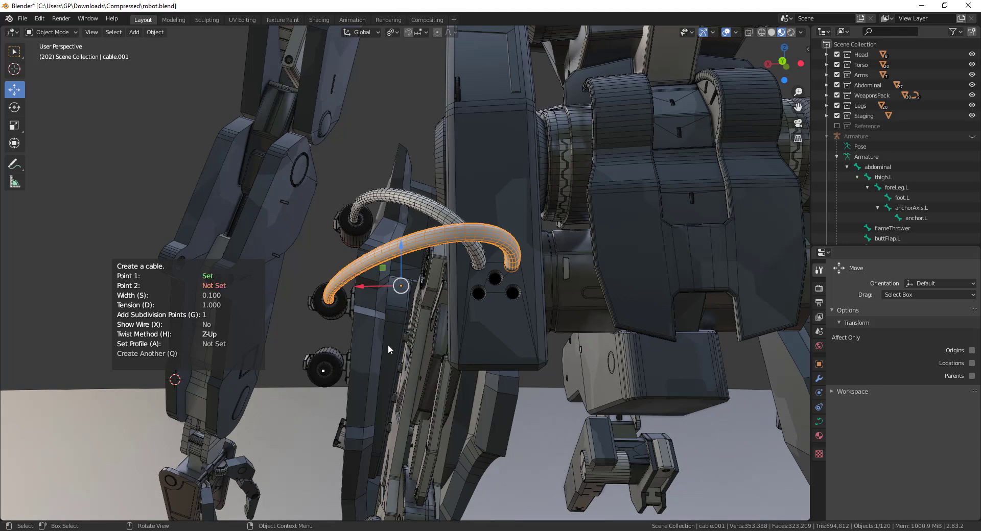
pyautogui.click(479, 296)
pyautogui.moveTo(443, 314); pyautogui.dragTo(520, 315, button='middle')
pyautogui.press('d')
# - Draw a curved cable of width 0.100 freehand on the surface of the robot's forearm plate
pyautogui.scroll(-4, 578, 317)
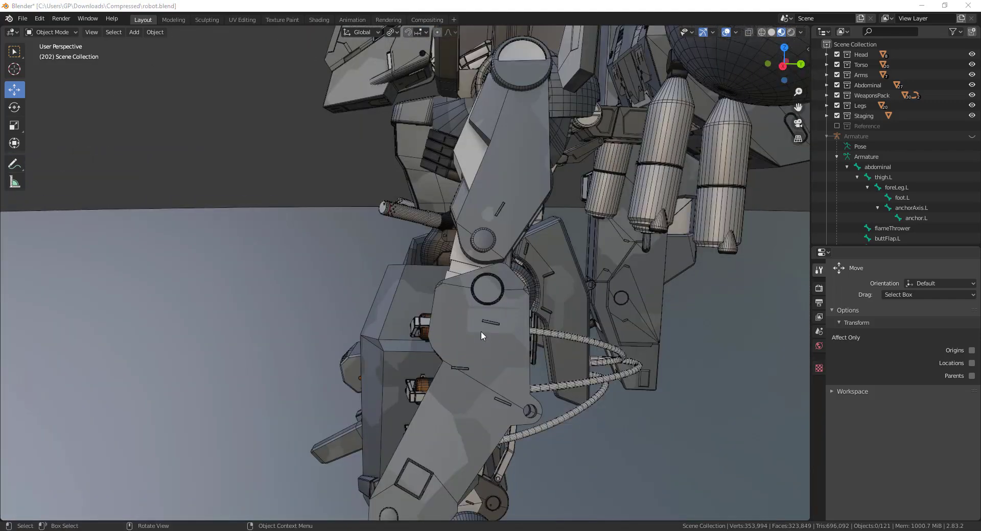
pyautogui.moveTo(460, 322); pyautogui.dragTo(479, 312, button='middle')
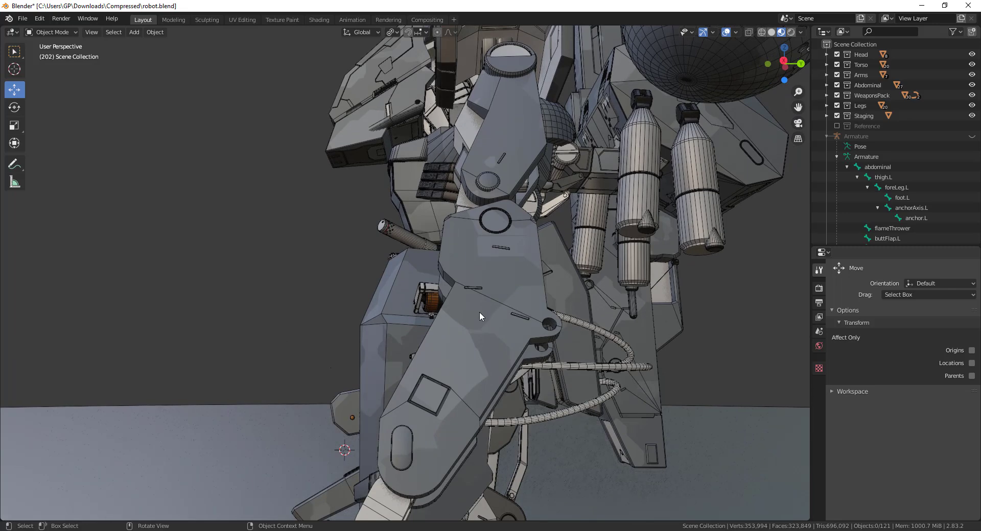
pyautogui.hotkey('shift', 'alt', 'c')
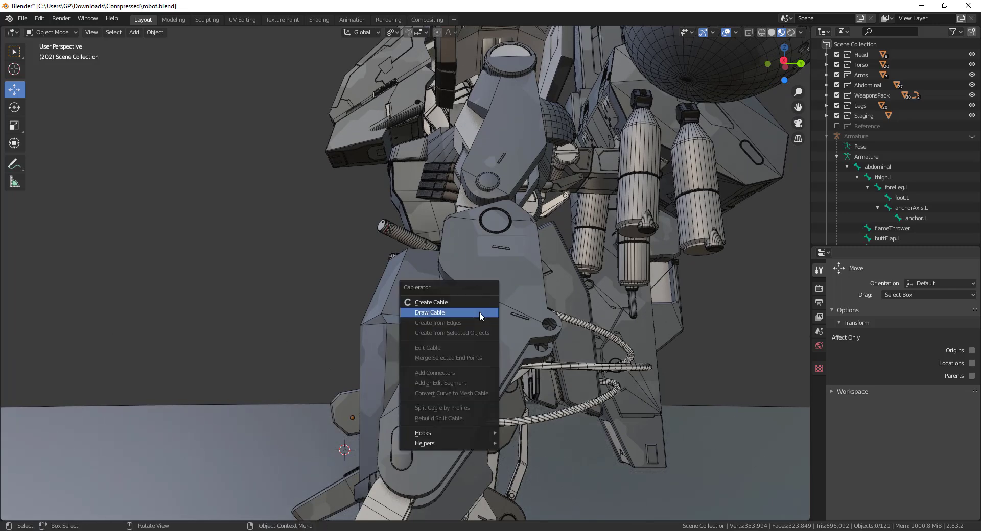
pyautogui.click(475, 312)
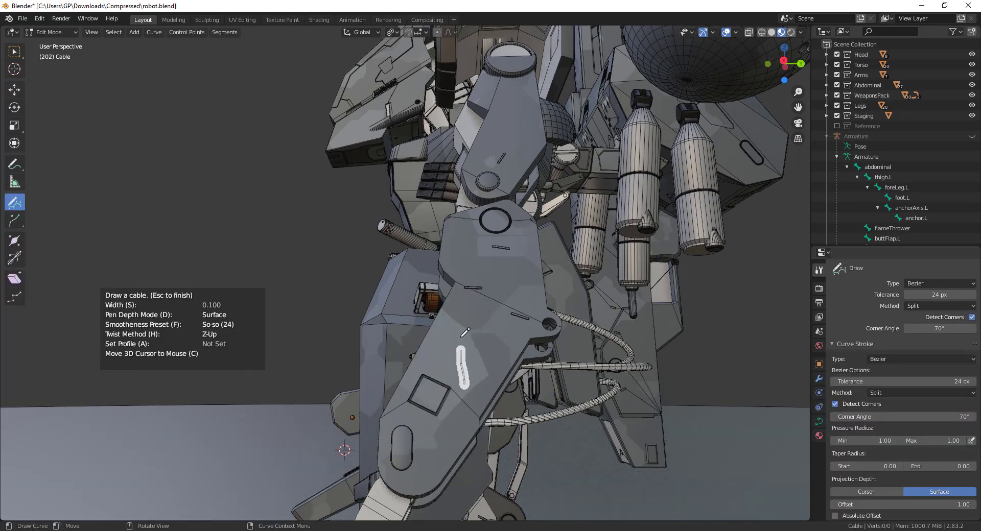
pyautogui.moveTo(532, 264); pyautogui.dragTo(532, 264)
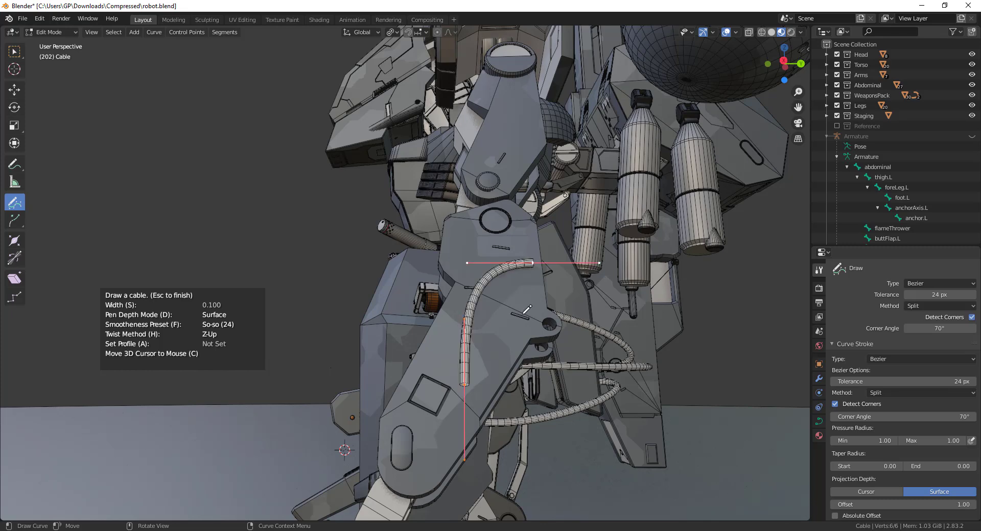
# - Draw two curved cables side by side on the surface of the robot's upper-arm plate
pyautogui.moveTo(511, 291)
pyautogui.mouseDown(button='middle')
pyautogui.moveTo(509, 276)
pyautogui.moveTo(485, 292)
pyautogui.mouseUp(button='middle')
pyautogui.keyDown('shift'); pyautogui.moveTo(463, 218); pyautogui.dragTo(475, 291, button='middle'); pyautogui.keyUp('shift')
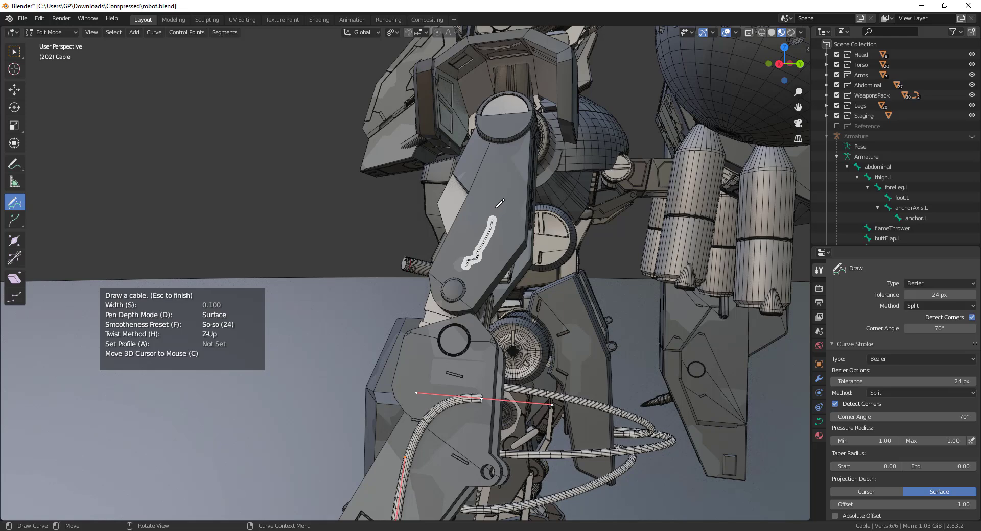
pyautogui.moveTo(479, 154); pyautogui.dragTo(476, 152)
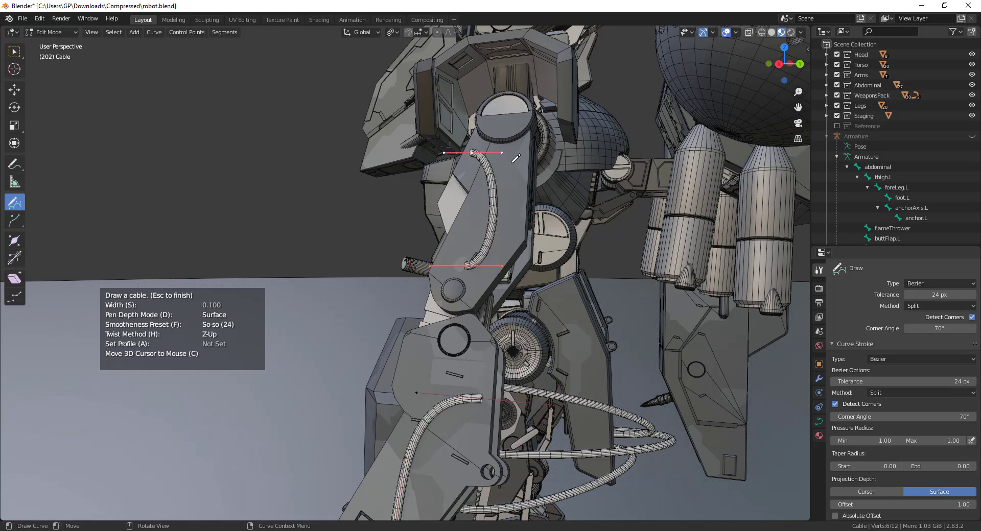
pyautogui.moveTo(511, 243); pyautogui.dragTo(512, 244)
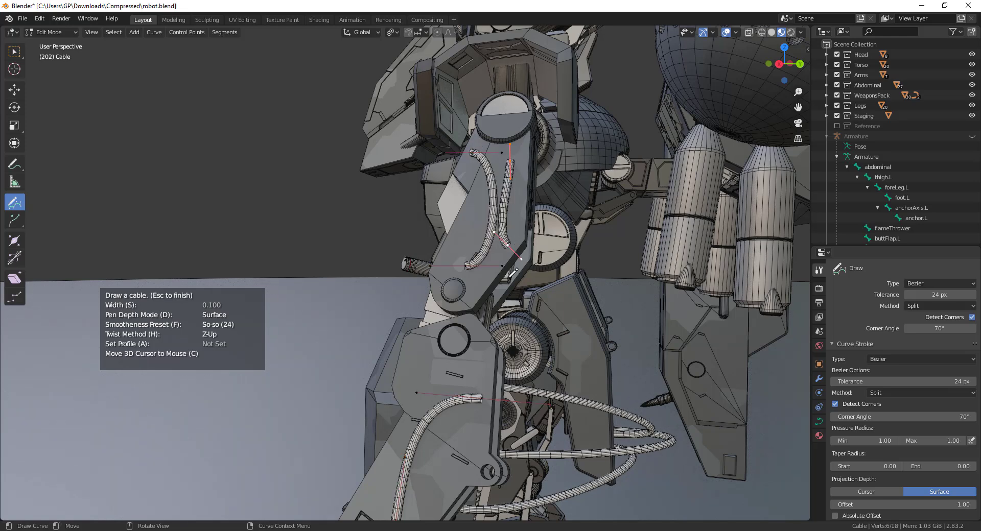
# - Draw a shorter curved cable on the forearm plate, inside the bend of the existing one
pyautogui.moveTo(512, 244); pyautogui.dragTo(478, 311, button='middle')
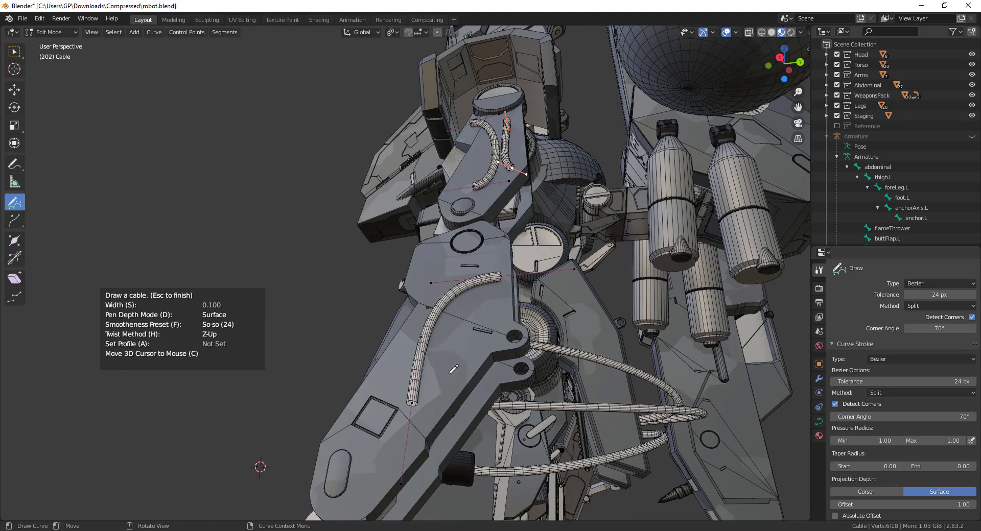
pyautogui.moveTo(449, 372)
pyautogui.mouseDown()
pyautogui.moveTo(474, 316)
pyautogui.moveTo(510, 298)
pyautogui.mouseUp()
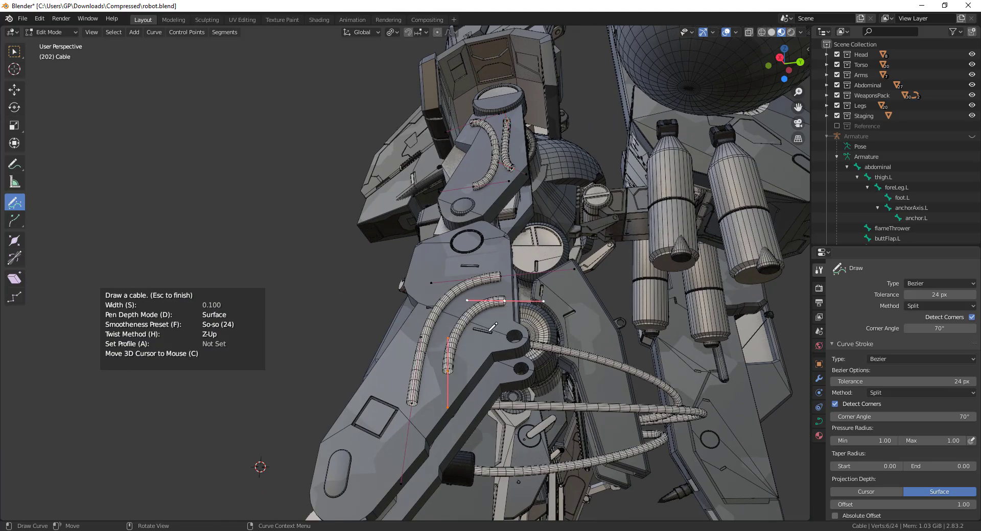
pyautogui.moveTo(510, 299); pyautogui.dragTo(490, 312, button='middle')
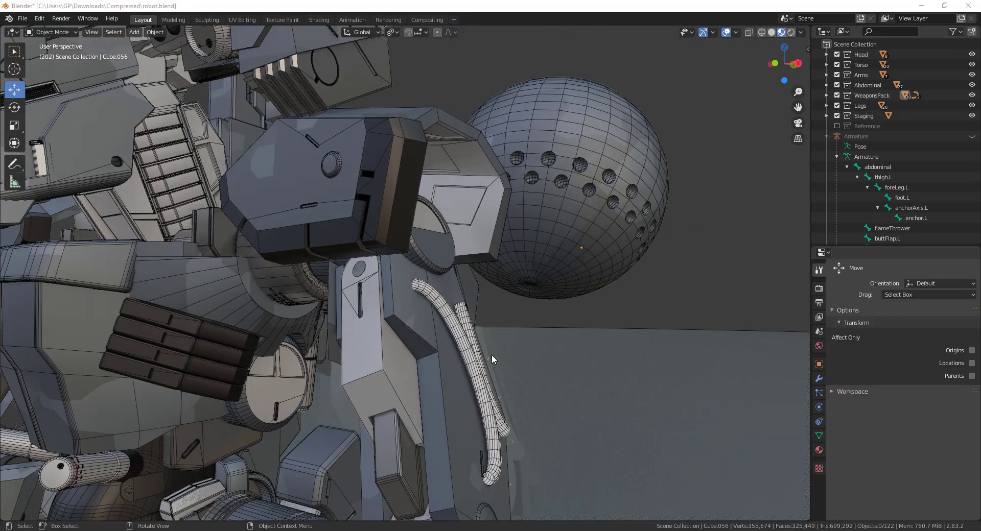
# - Extend the longer upper-arm cable from its upper end point to the pale narrow front panel with Create Cable, using tension 1.557
pyautogui.moveTo(492, 355); pyautogui.dragTo(462, 311, button='middle')
pyautogui.click(455, 287)
pyautogui.press('Tab')
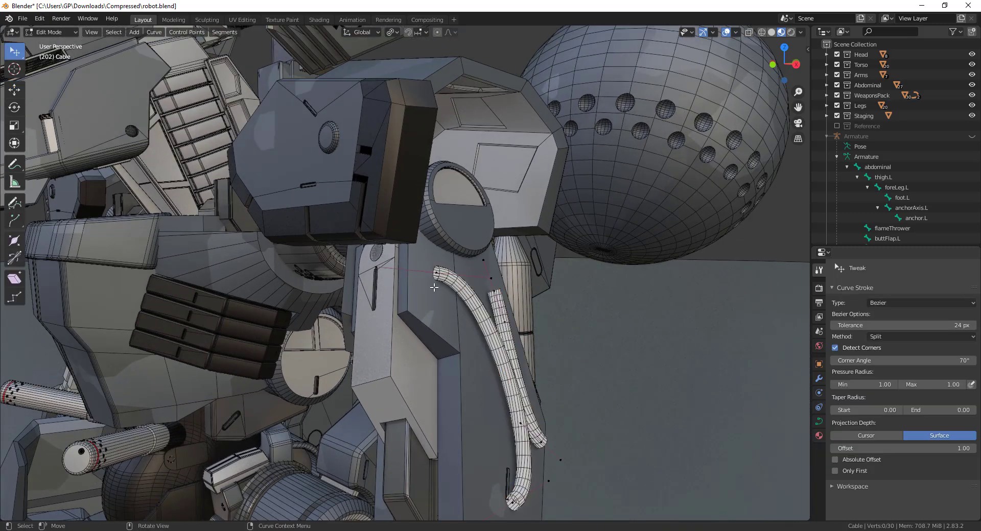
pyautogui.scroll(3, 433, 280)
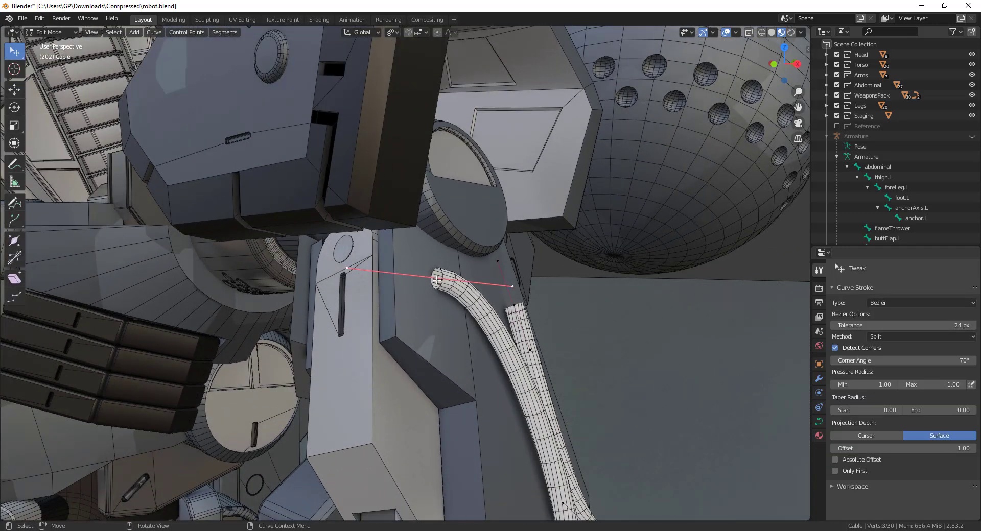
pyautogui.hotkey('shift', 'alt', 'c')
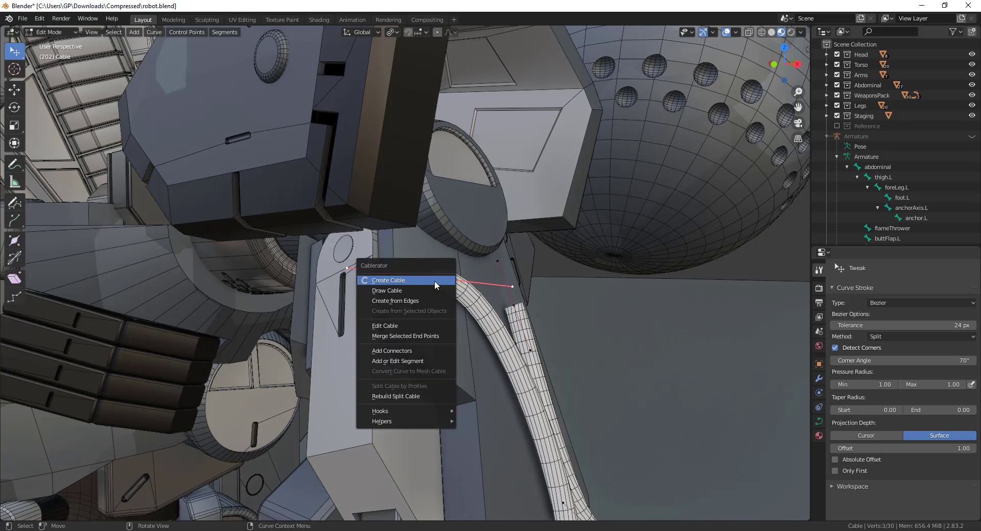
pyautogui.click(434, 281)
pyautogui.moveTo(356, 275); pyautogui.dragTo(450, 302, button='middle')
pyautogui.click(337, 259)
pyautogui.press('d')
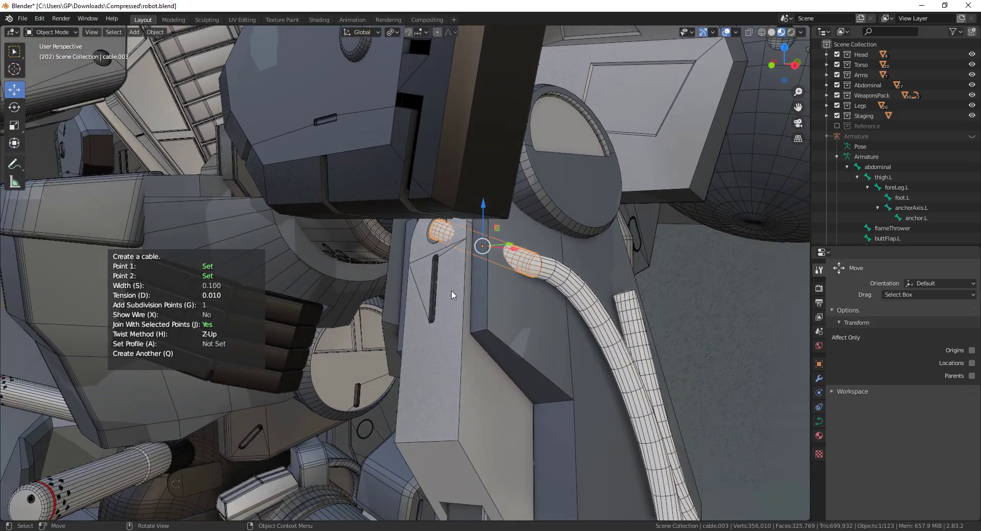
pyautogui.moveTo(595, 360); pyautogui.dragTo(502, 369, button='middle')
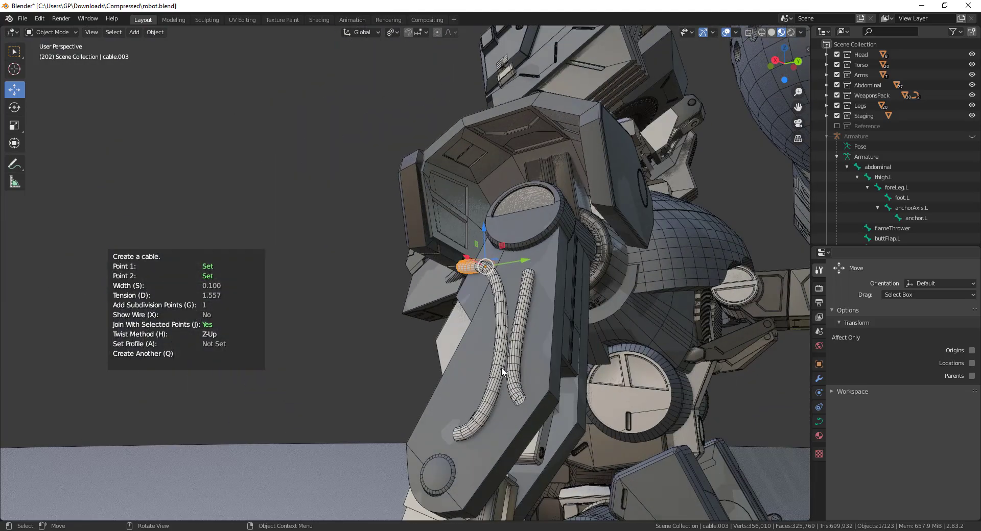
# - Create a joined cable from the lower end of the shorter upper-arm cable to the round hole on the block inside the arm
pyautogui.scroll(2, 593, 347)
pyautogui.moveTo(592, 347); pyautogui.dragTo(437, 302, button='middle')
pyautogui.click(482, 288)
pyautogui.press('Tab')
pyautogui.scroll(2, 437, 301)
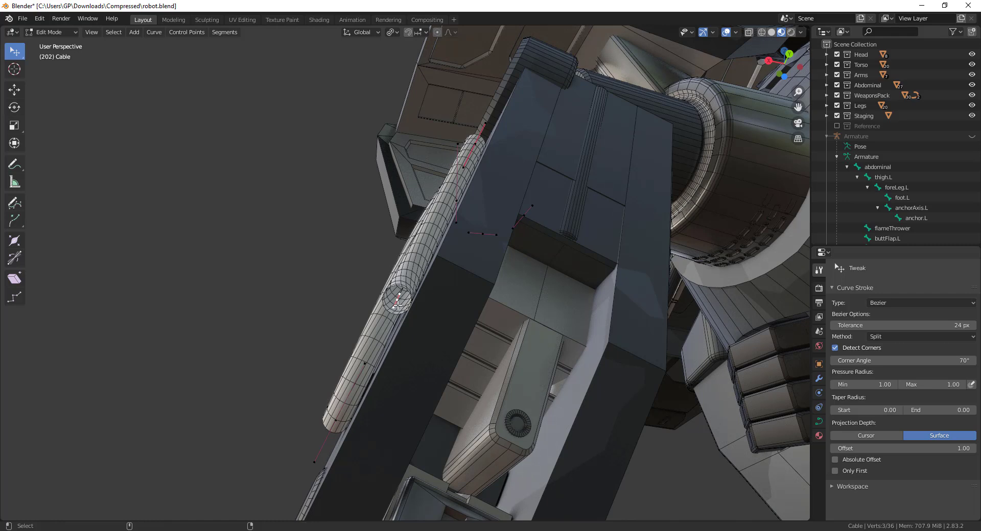
pyautogui.rightClick(397, 304)
pyautogui.click(397, 305)
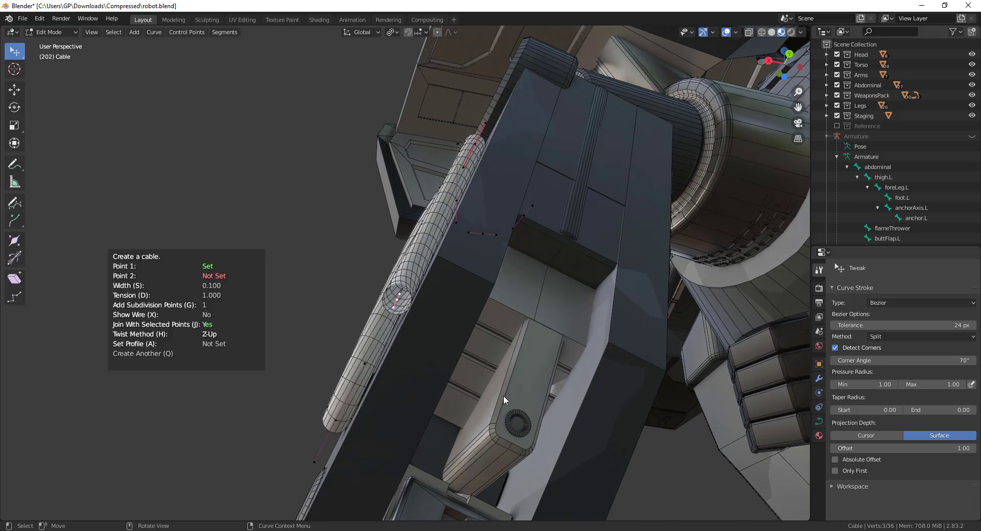
pyautogui.click(517, 424)
pyautogui.moveTo(517, 421); pyautogui.dragTo(487, 396, button='middle')
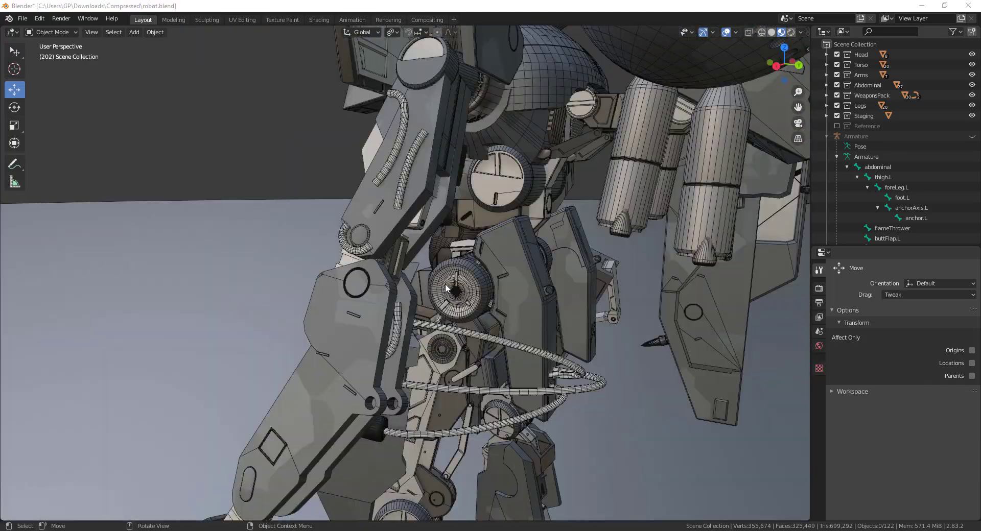
# - Connect the lower end of the shorter upper-arm cable to the cable end on the arm's inner side and adjust the connection's tension
pyautogui.moveTo(421, 191)
pyautogui.mouseDown(button='middle')
pyautogui.moveTo(416, 267)
pyautogui.moveTo(414, 165)
pyautogui.moveTo(413, 226)
pyautogui.moveTo(427, 250)
pyautogui.moveTo(410, 221)
pyautogui.moveTo(422, 269)
pyautogui.moveTo(400, 297)
pyautogui.mouseUp(button='middle')
pyautogui.click(401, 228)
pyautogui.press('Tab')
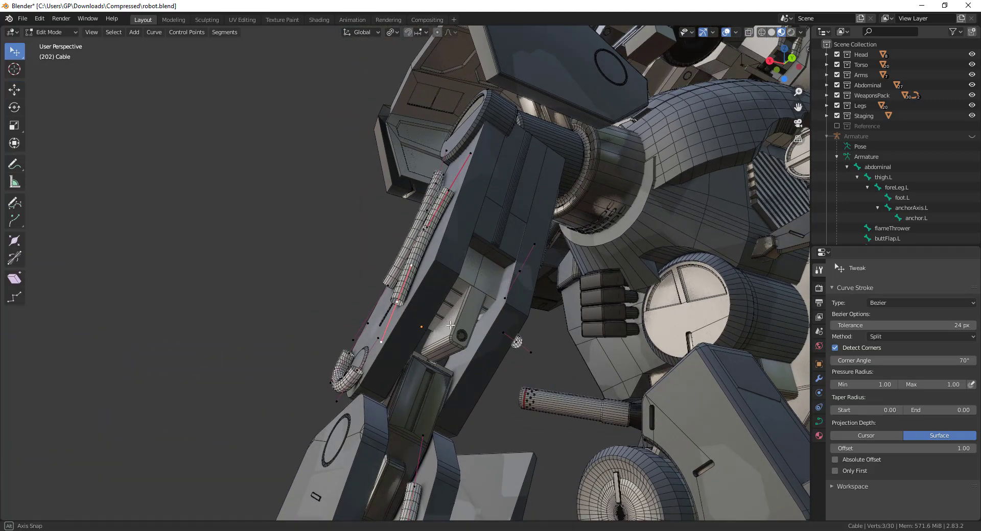
pyautogui.moveTo(450, 325); pyautogui.dragTo(500, 325, button='middle')
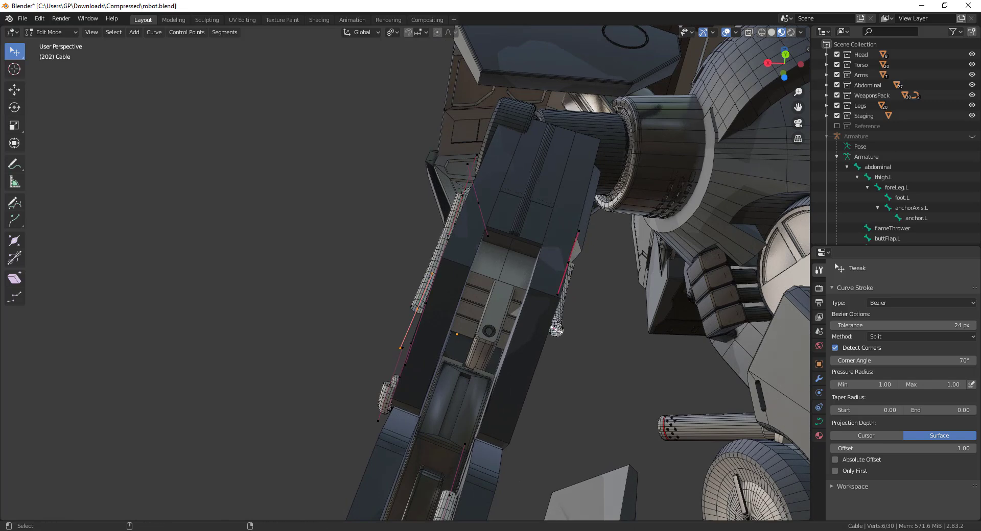
pyautogui.rightClick(556, 332)
pyautogui.click(556, 333)
pyautogui.moveTo(556, 332); pyautogui.dragTo(519, 334, button='middle')
pyautogui.press('d')
pyautogui.click(505, 350)
pyautogui.click(542, 342)
pyautogui.click(266, 296)
pyautogui.moveTo(327, 301); pyautogui.dragTo(352, 299, button='middle')
# - Connect the lower end of the longer upper-arm cable to the upper end of the curved cable around the elbow disc
pyautogui.click(318, 244)
pyautogui.press('Tab')
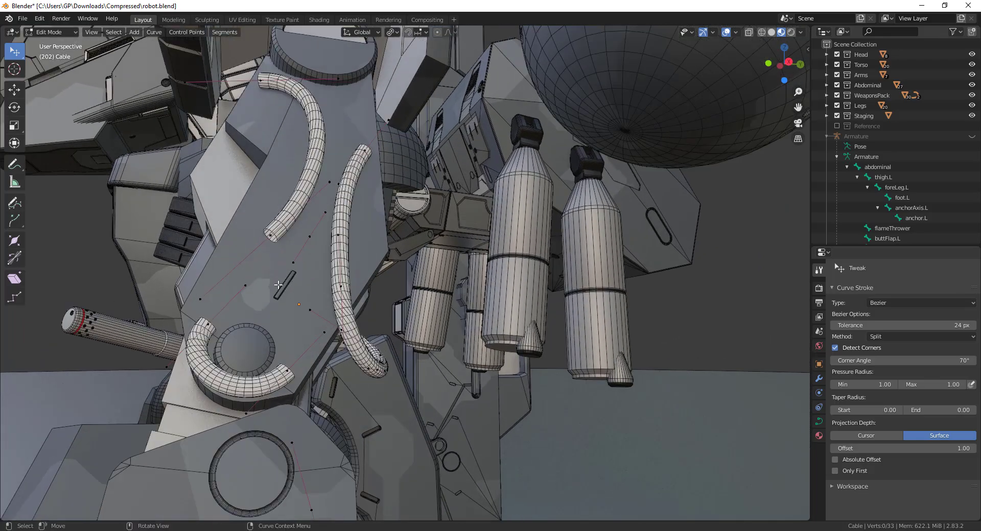
pyautogui.click(270, 236)
pyautogui.moveTo(271, 236); pyautogui.dragTo(247, 267, button='middle')
pyautogui.keyDown('shift'); pyautogui.click(238, 312); pyautogui.keyUp('shift')
pyautogui.moveTo(238, 311); pyautogui.dragTo(277, 272, button='middle')
pyautogui.moveTo(273, 235); pyautogui.dragTo(228, 320, button='middle')
pyautogui.keyDown('shift'); pyautogui.click(228, 319); pyautogui.keyUp('shift')
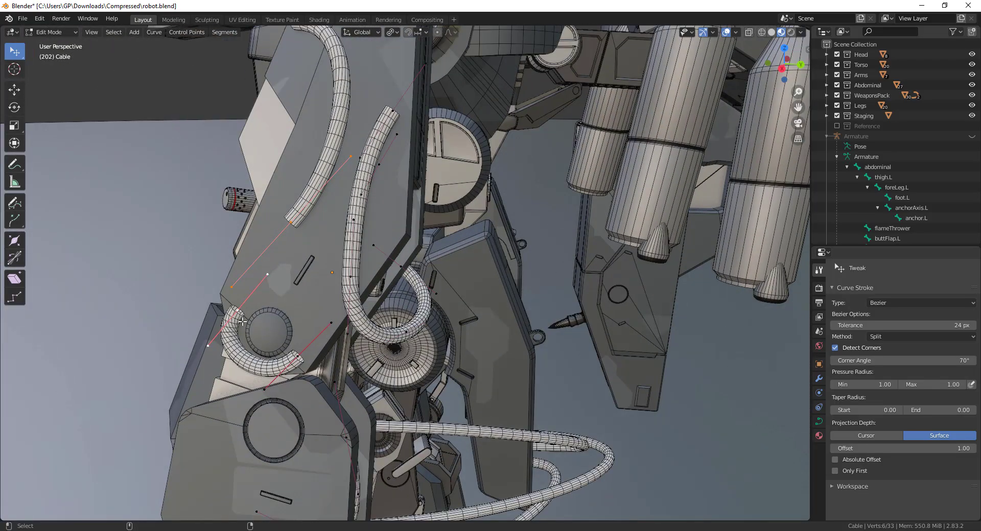
pyautogui.rightClick(244, 320)
pyautogui.press('Tab')
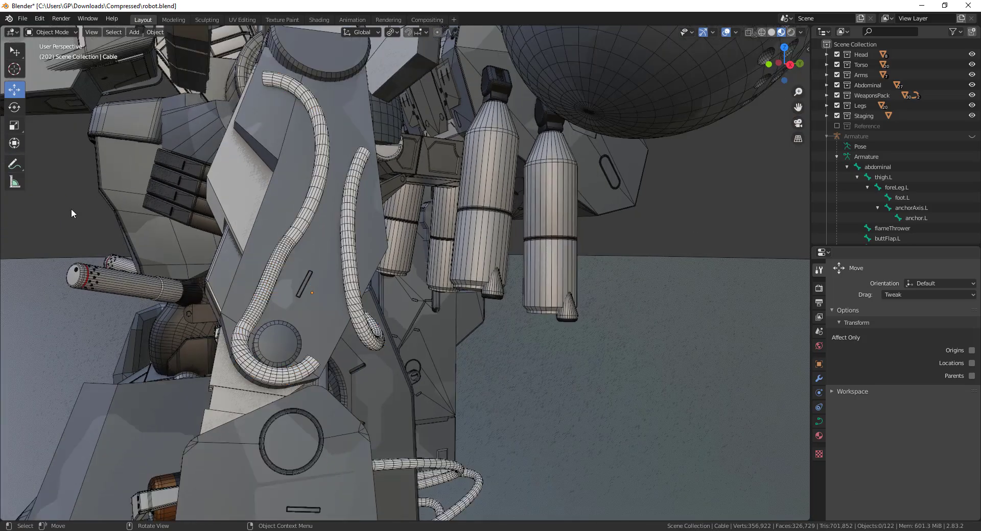
# - Undo the connections made between the upper-arm cables
pyautogui.scroll(-4, 205, 261)
pyautogui.moveTo(352, 295); pyautogui.dragTo(235, 281, button='middle')
pyautogui.hotkey('ctrl', 'z')
pyautogui.hotkey('ctrl', 'z')
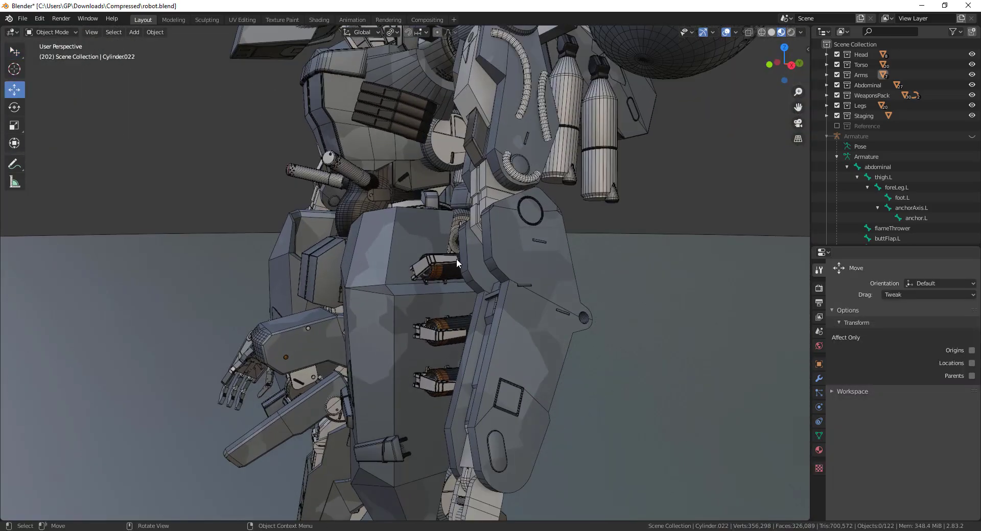
# - Create a 0.100 wide cable from the upper forearm plate to the thigh armour plate and adjust its tension to about 1.45
pyautogui.hotkey('shift', 'alt', 'c')
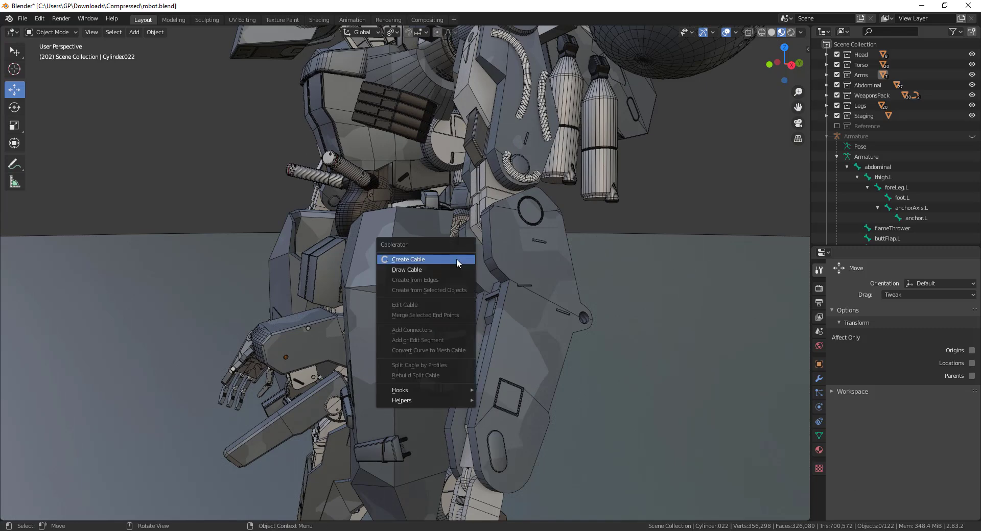
pyautogui.click(457, 260)
pyautogui.click(528, 258)
pyautogui.click(375, 259)
pyautogui.press('d')
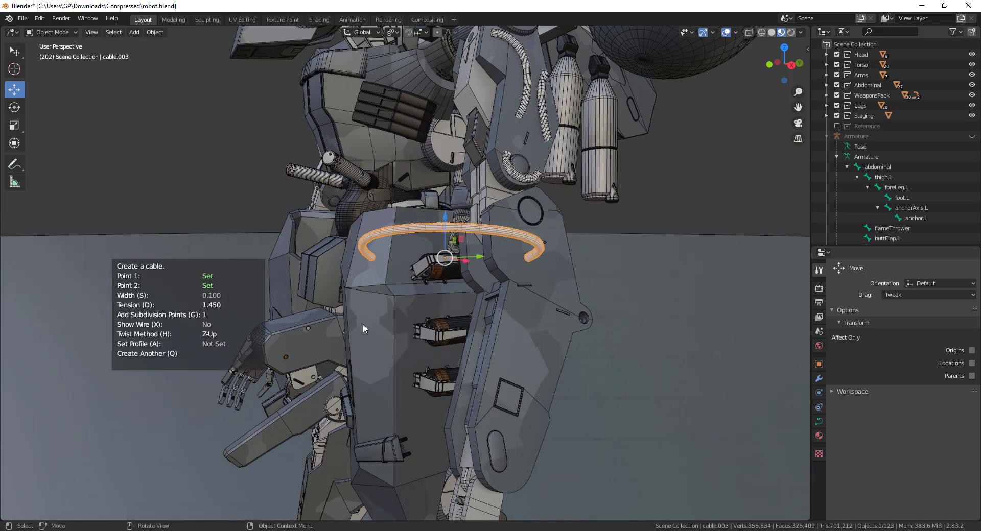
pyautogui.click(354, 339)
# - Create two more cables below the first between the forearm and thigh plates, giving the lowest one a tension of 1.400
pyautogui.press('q')
pyautogui.click(532, 302)
pyautogui.click(349, 308)
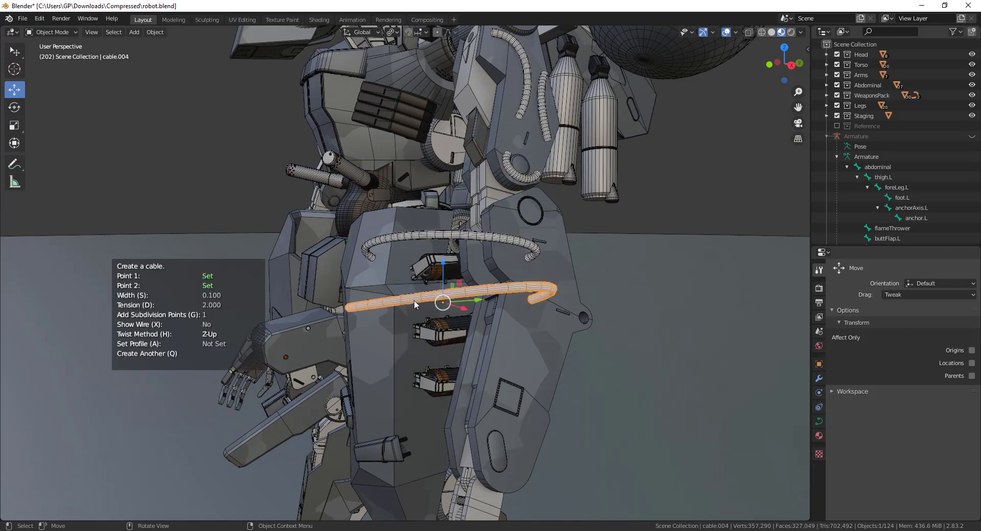
pyautogui.moveTo(414, 301); pyautogui.dragTo(424, 248, button='middle')
pyautogui.press('d')
pyautogui.click(369, 319)
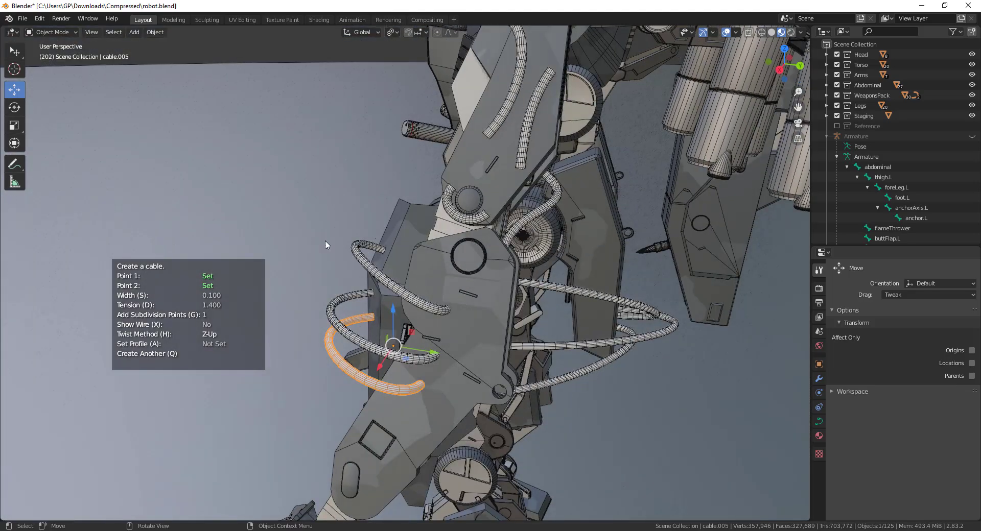
pyautogui.press('Return')
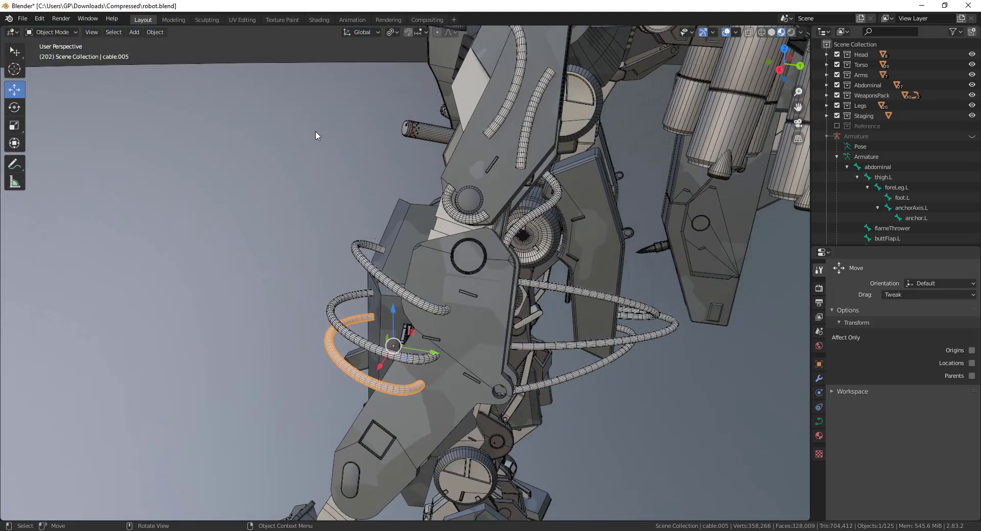
# - Add the small ring mesh below the hand as a connector to the lowest forearm cable's end points and inspect the fit
pyautogui.moveTo(242, 288); pyautogui.dragTo(401, 110, button='middle')
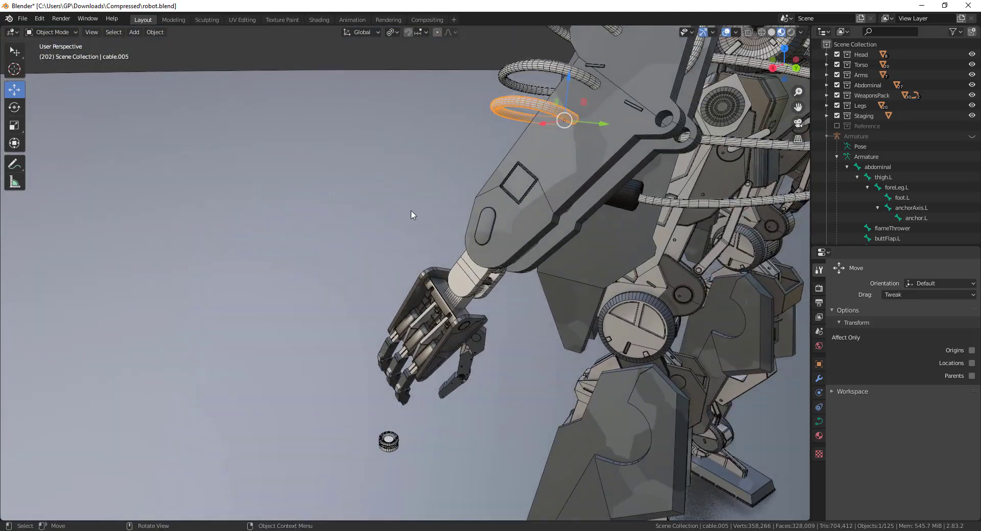
pyautogui.click(390, 444)
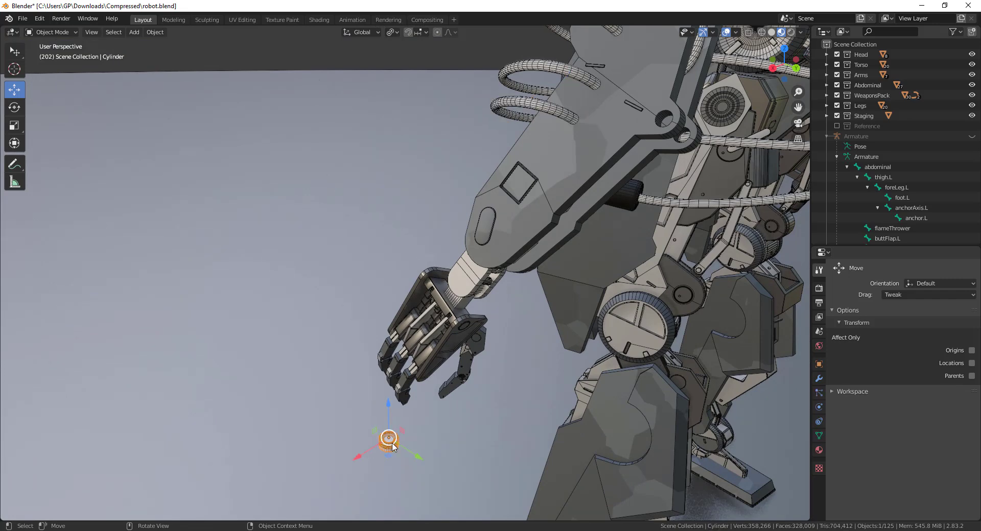
pyautogui.keyDown('shift'); pyautogui.click(541, 111); pyautogui.keyUp('shift')
pyautogui.press('Tab')
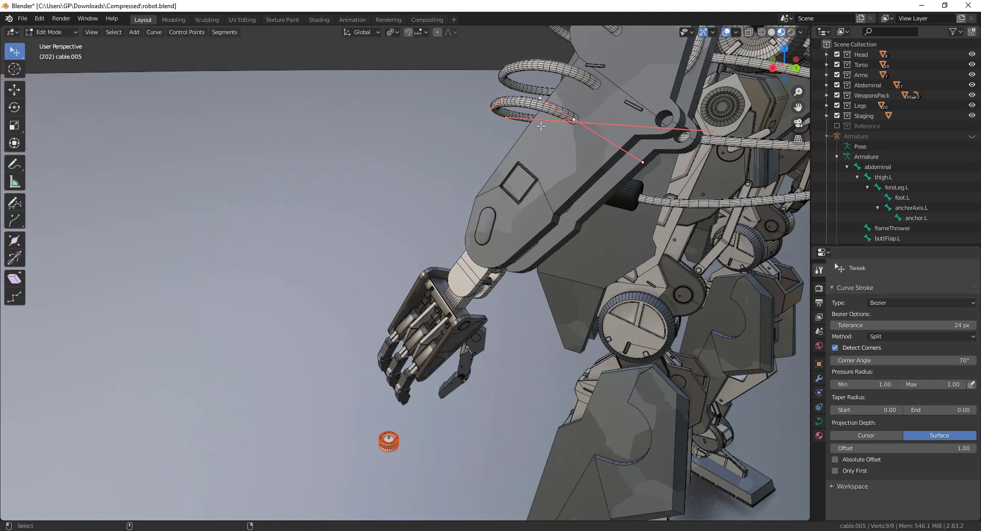
pyautogui.rightClick(541, 128)
pyautogui.click(516, 194)
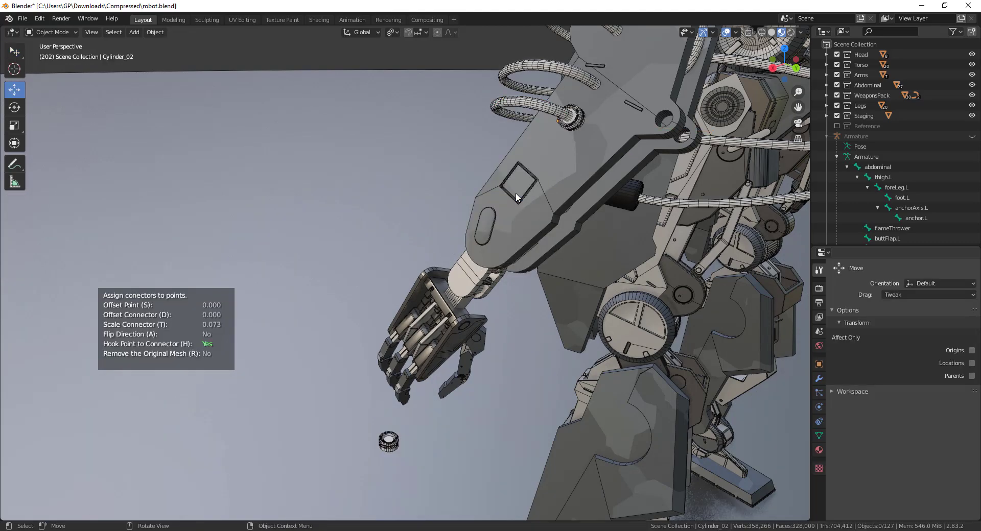
pyautogui.moveTo(516, 192); pyautogui.dragTo(639, 140, button='middle')
pyautogui.moveTo(452, 118); pyautogui.dragTo(408, 185, button='middle')
pyautogui.scroll(5, 440, 223)
pyautogui.scroll(5, 408, 185)
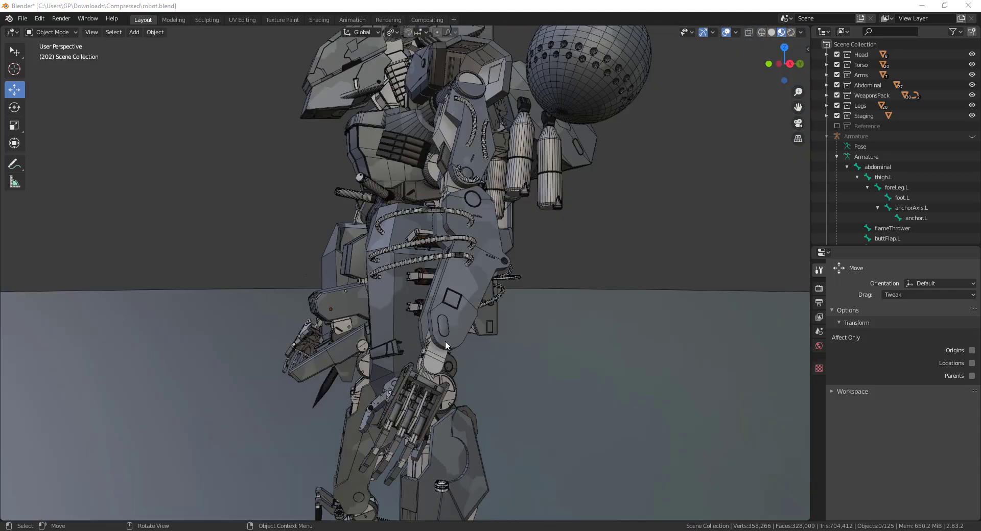
# - Select the ring mesh together with all three forearm-to-thigh cables and open the cables for point editing
pyautogui.moveTo(446, 341); pyautogui.dragTo(398, 404, button='middle')
pyautogui.click(346, 460)
pyautogui.moveTo(346, 460); pyautogui.dragTo(358, 396, button='middle')
pyautogui.scroll(3, 471, 242)
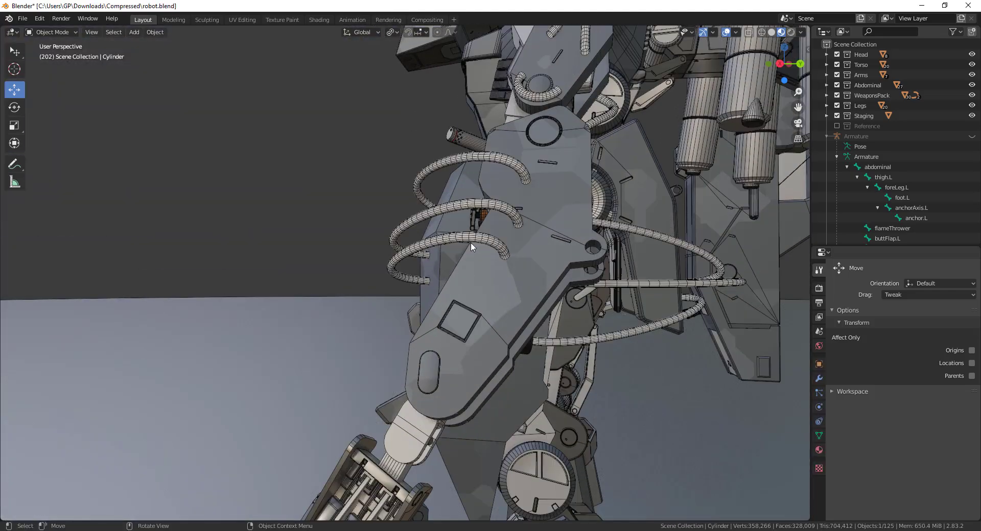
pyautogui.keyDown('shift'); pyautogui.click(476, 241); pyautogui.keyUp('shift')
pyautogui.keyDown('shift'); pyautogui.click(494, 207); pyautogui.keyUp('shift')
pyautogui.keyDown('shift'); pyautogui.click(520, 171); pyautogui.keyUp('shift')
pyautogui.moveTo(521, 171); pyautogui.dragTo(564, 190, button='middle')
pyautogui.press('Tab')
# - Select the end points of the three cables and add the ring mesh to them as connectors
pyautogui.moveTo(550, 112); pyautogui.dragTo(574, 132)
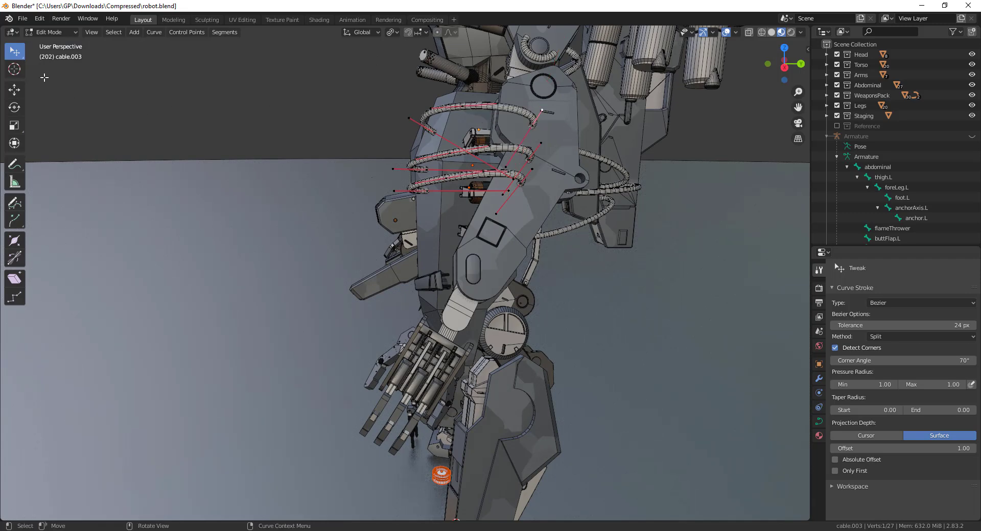
pyautogui.moveTo(20, 59); pyautogui.dragTo(55, 77)
pyautogui.moveTo(562, 98); pyautogui.dragTo(488, 244)
pyautogui.moveTo(488, 243); pyautogui.dragTo(256, 244, button='middle')
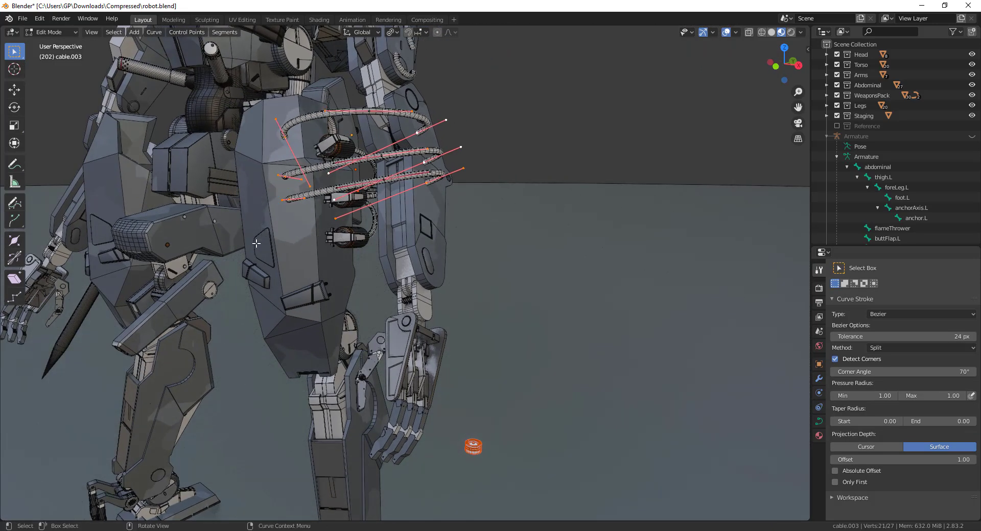
pyautogui.hotkey('shift', 'alt', 'c')
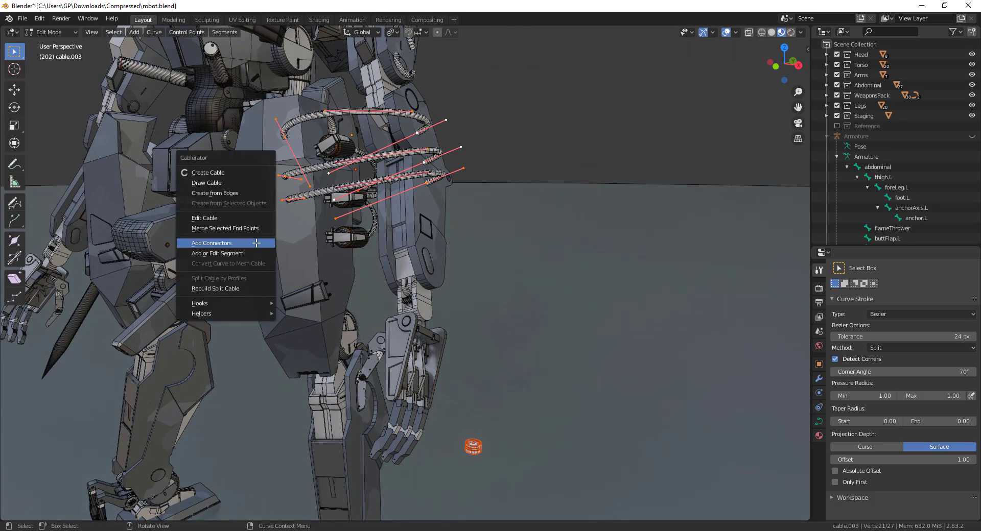
pyautogui.click(256, 243)
pyautogui.moveTo(256, 242); pyautogui.dragTo(632, 95, button='middle')
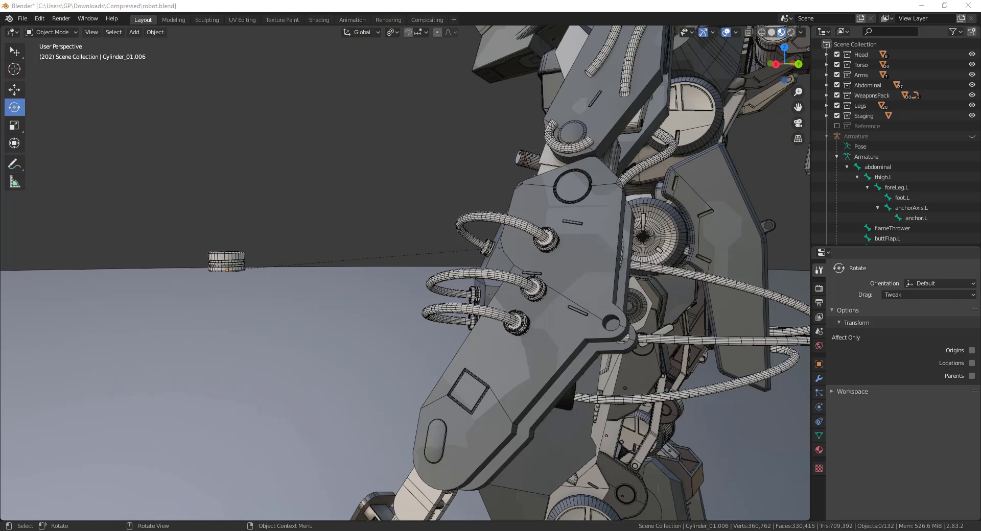
# - Select the ring mesh and the lowest forearm-to-thigh cable, and add the ring as a segment on that cable
pyautogui.moveTo(221, 368); pyautogui.dragTo(449, 322, button='middle')
pyautogui.click(215, 316)
pyautogui.click(490, 319)
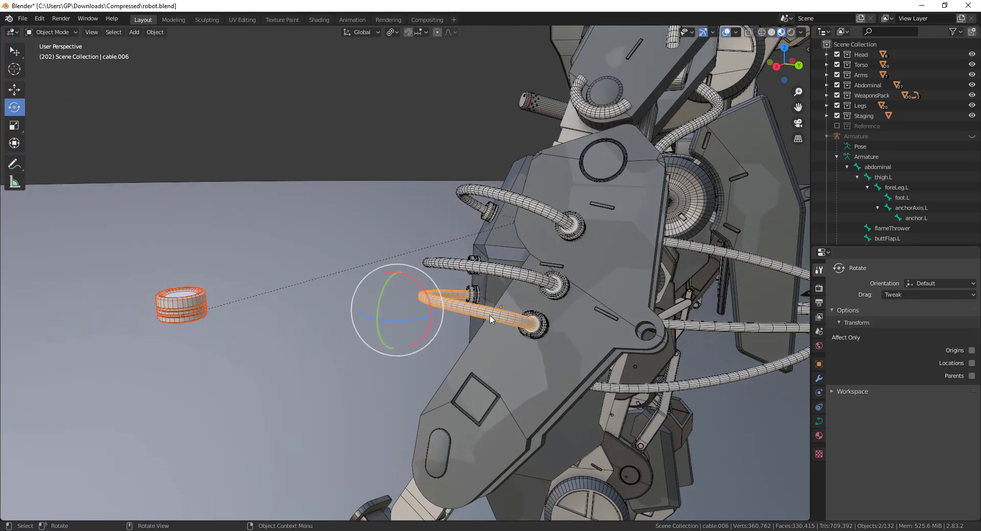
pyautogui.press('Tab')
pyautogui.hotkey('shift', 'alt', 'c')
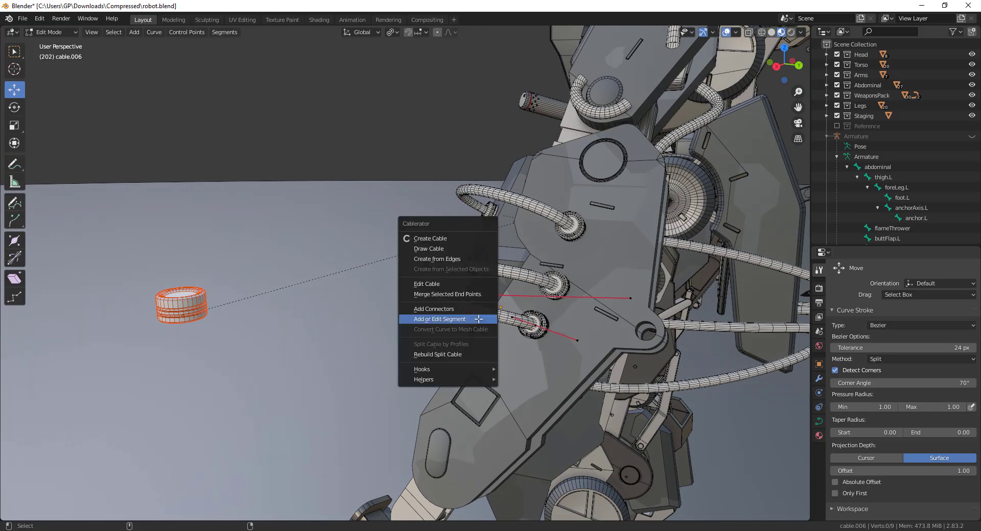
pyautogui.click(478, 319)
pyautogui.moveTo(478, 318); pyautogui.dragTo(332, 263, button='middle')
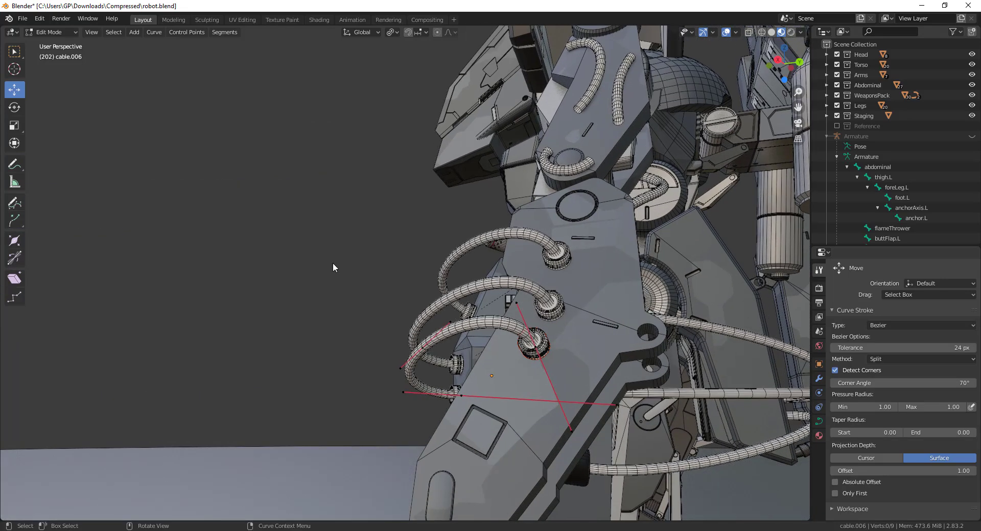
# - Slide the new segment along the lowest cable away from its forearm connector by moving it 0.76909 m in Z
pyautogui.click(535, 344)
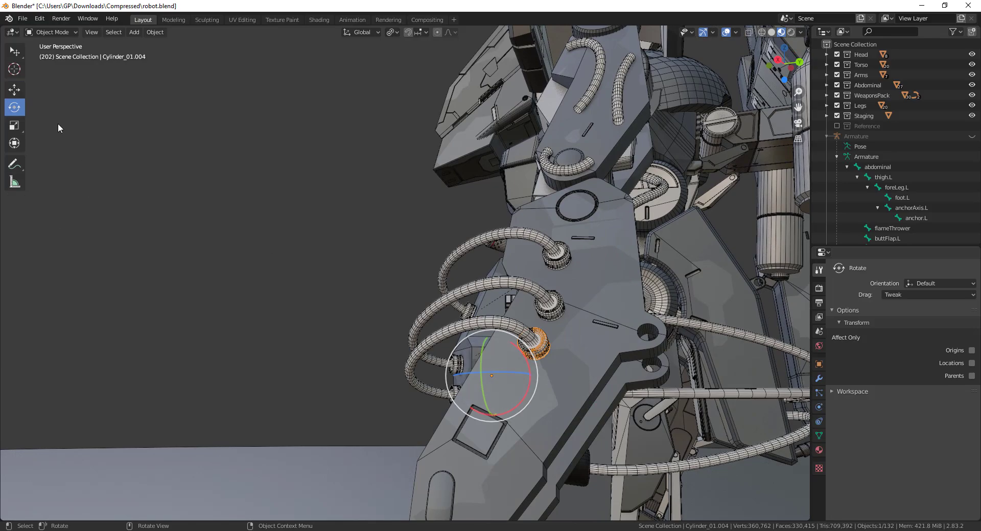
pyautogui.click(15, 89)
pyautogui.moveTo(489, 342); pyautogui.dragTo(482, 309)
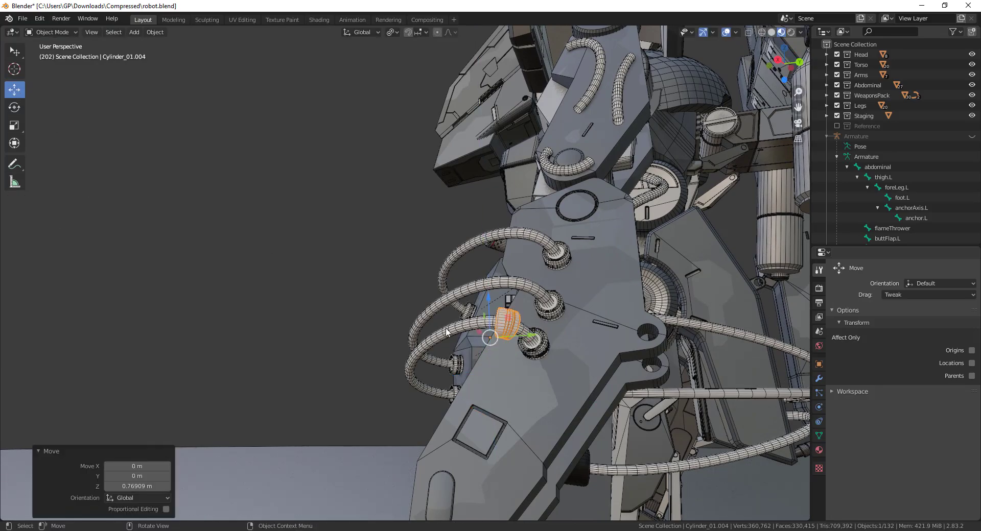
pyautogui.click(308, 313)
pyautogui.moveTo(308, 314); pyautogui.dragTo(350, 321, button='middle')
pyautogui.scroll(4, 350, 321)
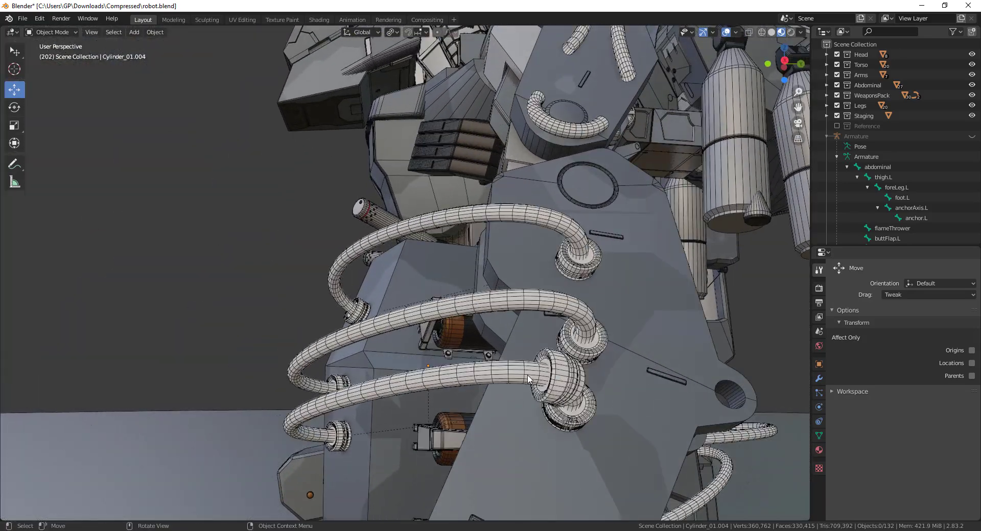
# - Copy the ring segment on the lowest forearm-to-thigh cable, then slide that segment farther along the cable in Z
pyautogui.keyDown('shift'); pyautogui.moveTo(562, 348); pyautogui.dragTo(486, 296, button='middle'); pyautogui.keyUp('shift')
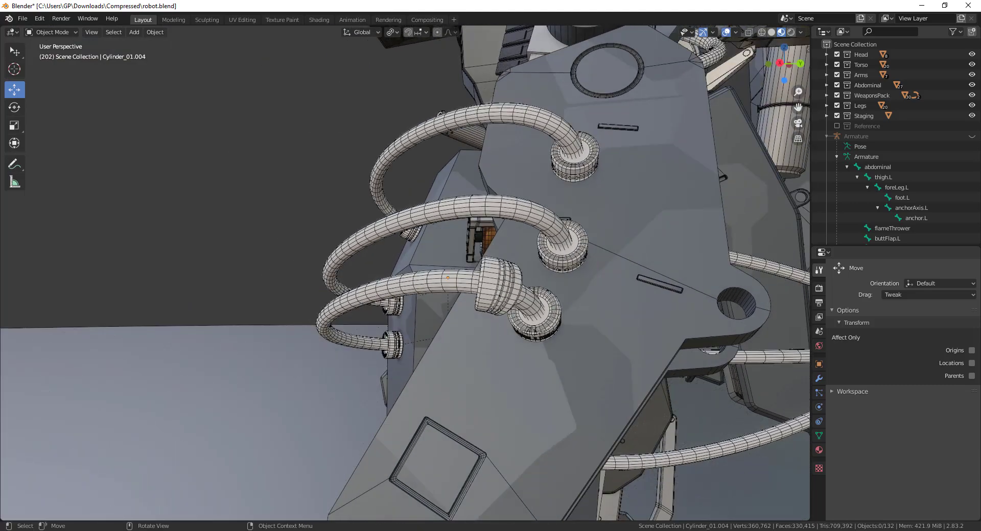
pyautogui.scroll(-3, 400, 310)
pyautogui.moveTo(400, 310); pyautogui.dragTo(424, 266, button='middle')
pyautogui.scroll(1, 451, 324)
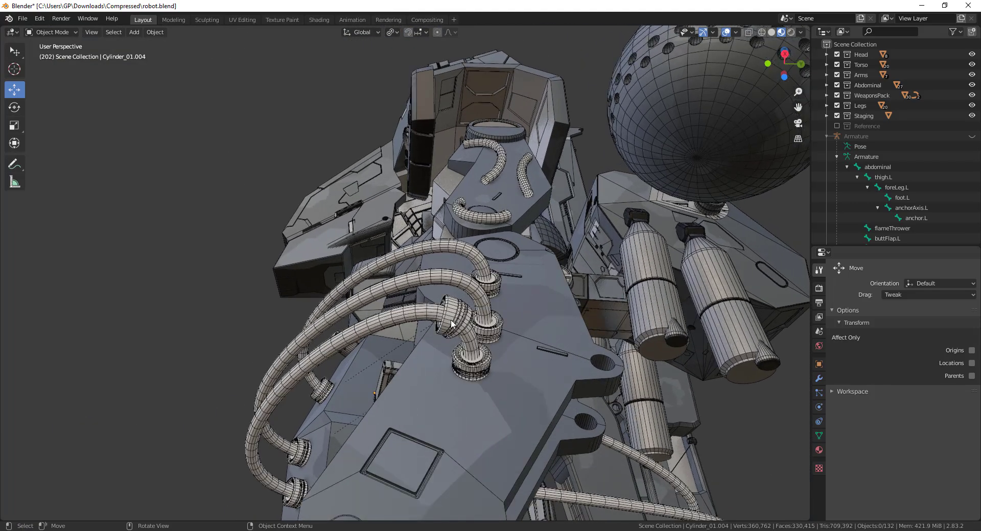
pyautogui.click(452, 323)
pyautogui.hotkey('ctrl', 'c')
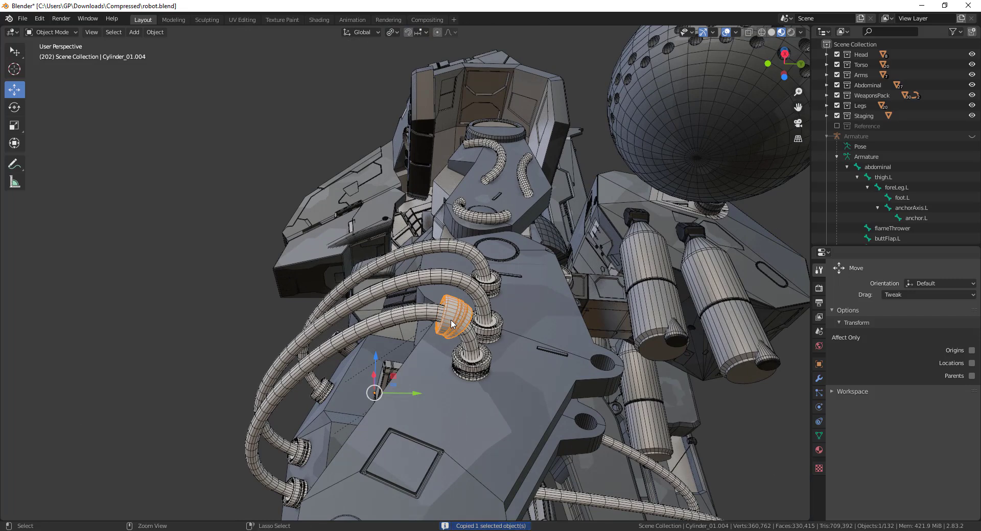
pyautogui.click(447, 323)
pyautogui.moveTo(377, 364); pyautogui.dragTo(373, 333)
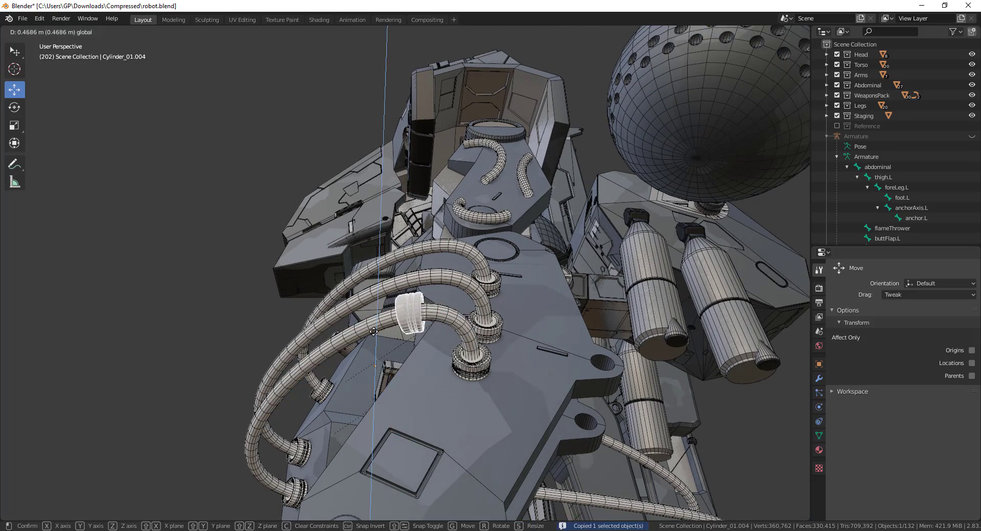
pyautogui.click(402, 352)
# - Paste further copies of the segment and slide an earlier one along the lowest cable in Z
pyautogui.hotkey('ctrl', 'v')
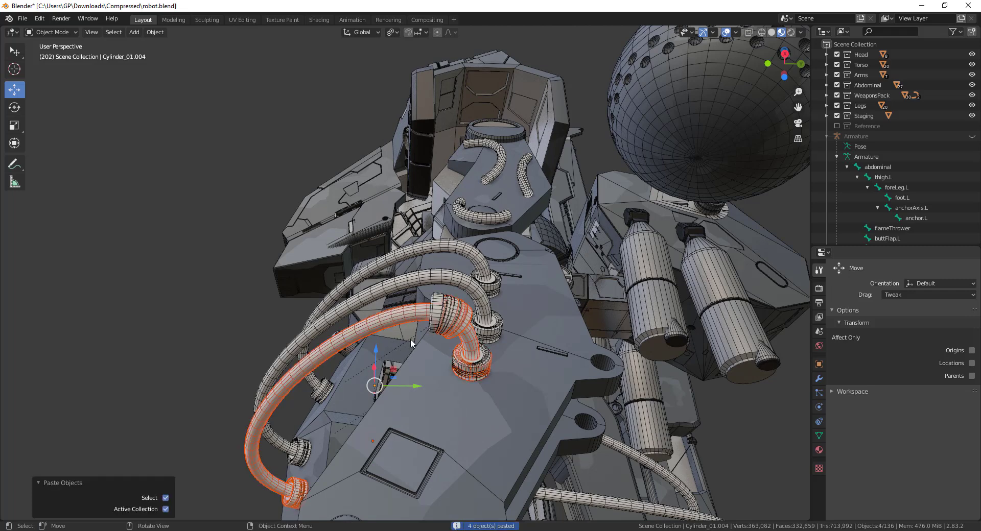
pyautogui.click(443, 326)
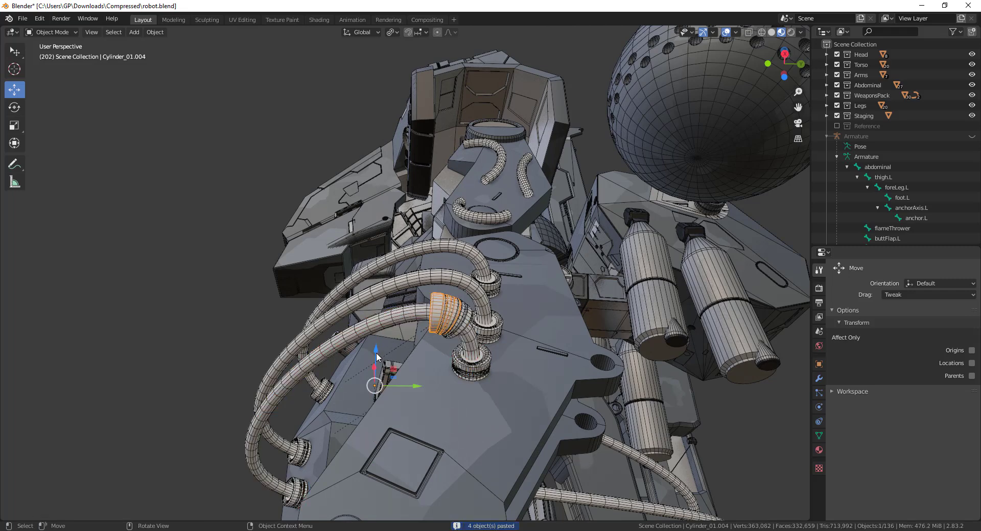
pyautogui.moveTo(376, 357); pyautogui.dragTo(384, 323)
pyautogui.hotkey('ctrl', 'v')
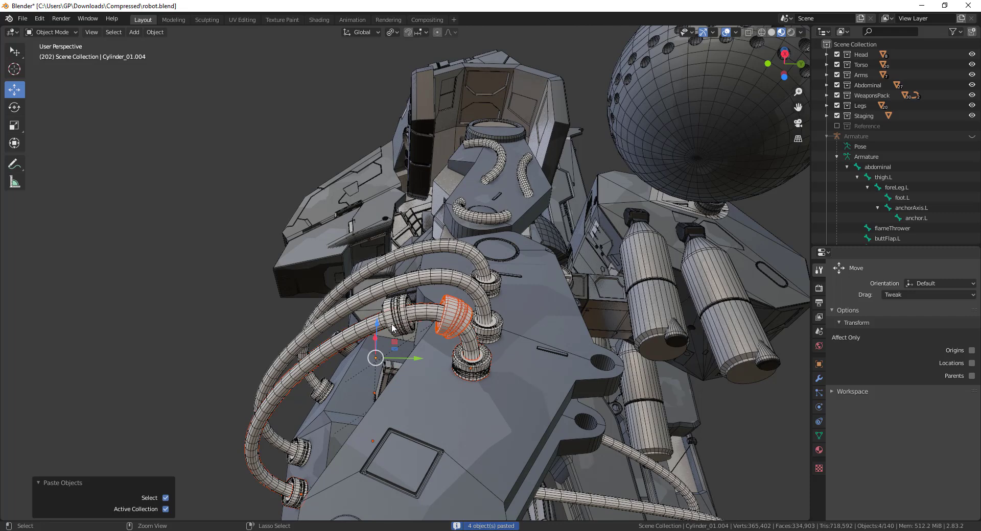
pyautogui.click(454, 314)
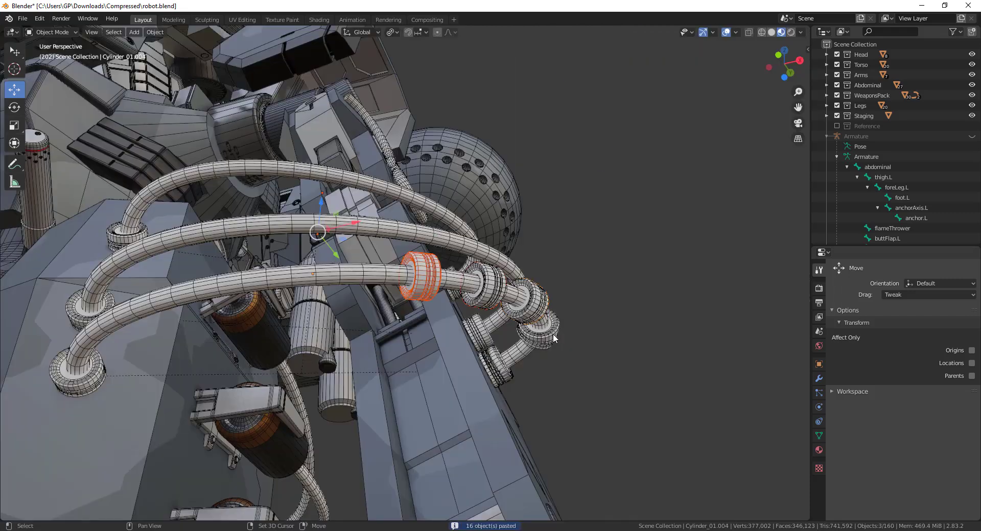
# - Add the segment at the cable's outer bend to the three selected segments and slide all four along the cable in Z
pyautogui.keyDown('shift'); pyautogui.click(550, 333); pyautogui.keyUp('shift')
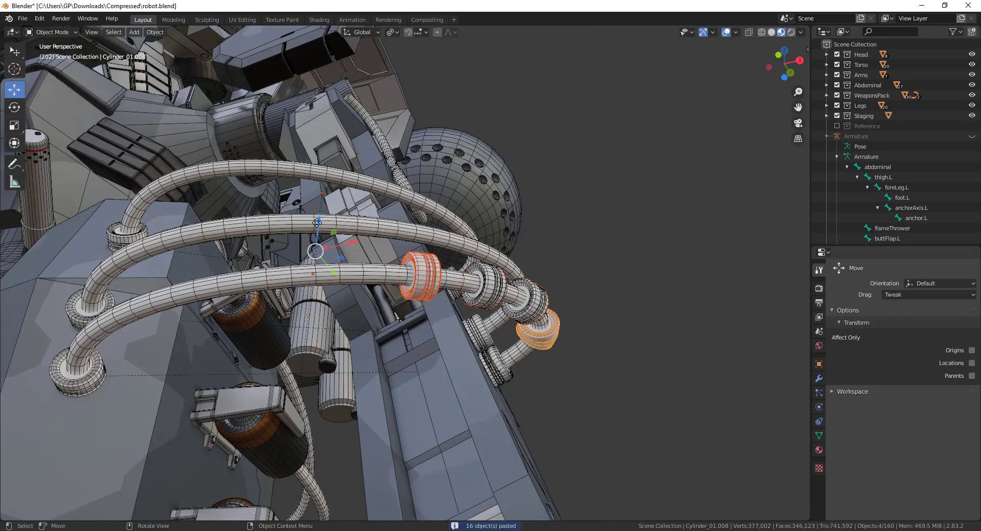
pyautogui.moveTo(317, 223); pyautogui.dragTo(280, 166)
pyautogui.scroll(-3, 406, 230)
pyautogui.click(568, 297)
# - Duplicate the standalone ring mesh in top view and arrange the copies beside it as a loose cluster of six rings
pyautogui.moveTo(569, 296); pyautogui.dragTo(491, 332, button='middle')
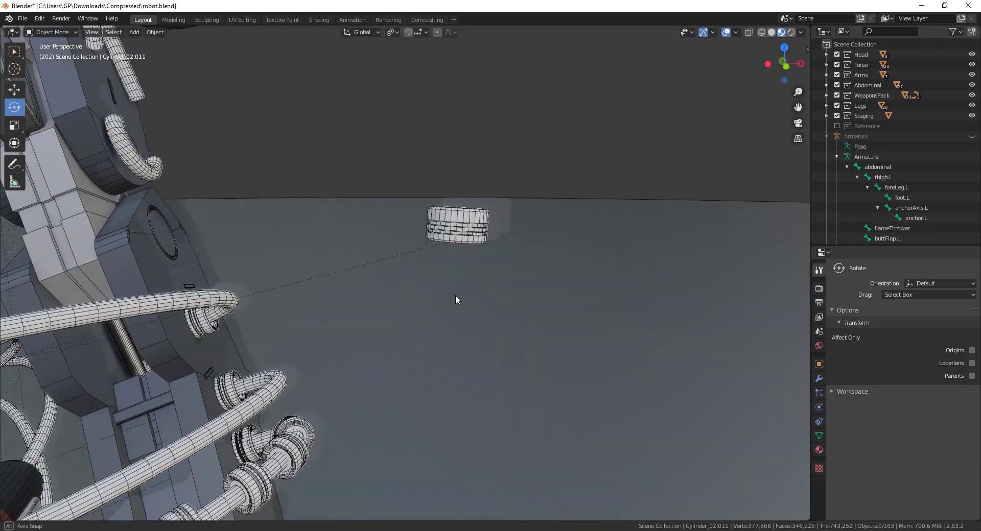
pyautogui.moveTo(456, 300); pyautogui.dragTo(446, 309, button='middle')
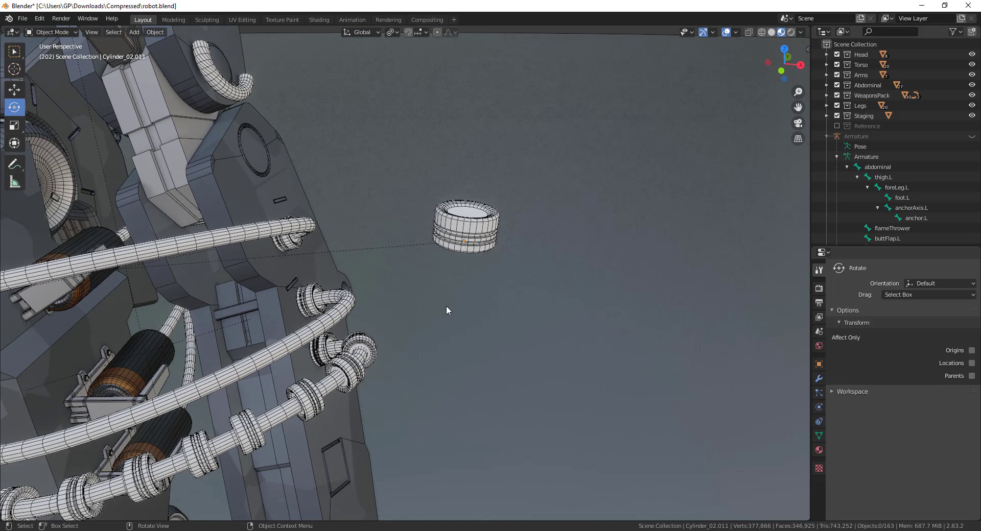
pyautogui.press('KP_7')
pyautogui.click(456, 265)
pyautogui.hotkey('shift', 'd')
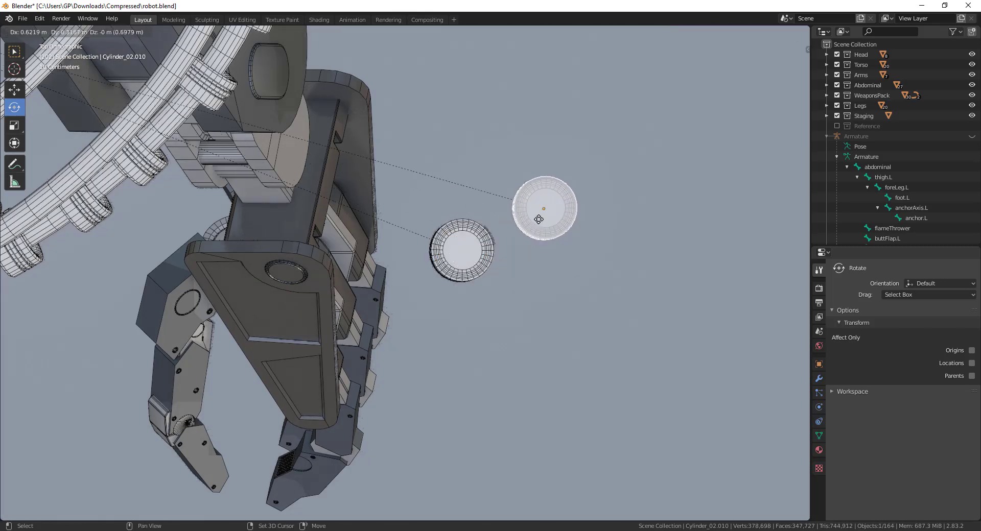
pyautogui.click(555, 211)
pyautogui.hotkey('shift', 'd')
pyautogui.click(539, 302)
pyautogui.hotkey('shift', 'd')
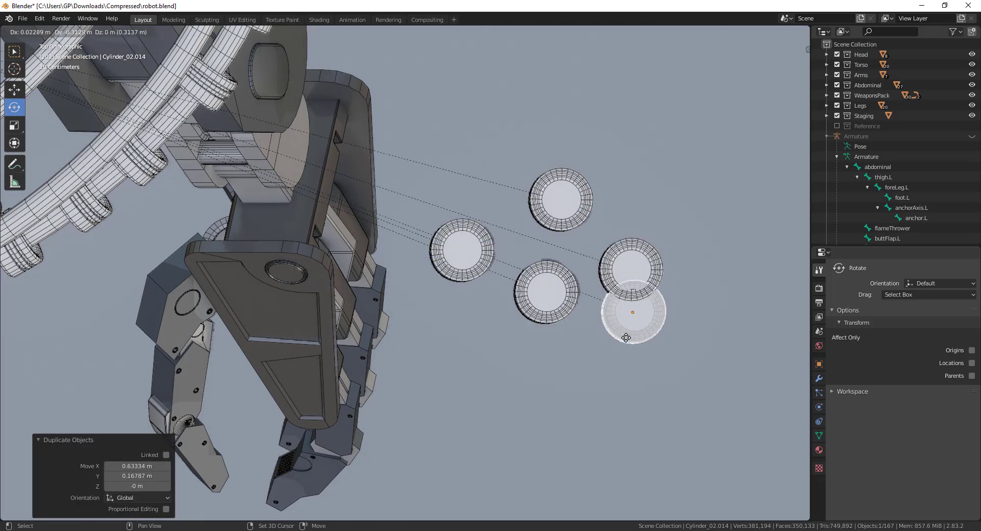
pyautogui.click(607, 386)
pyautogui.hotkey('shift', 'd')
pyautogui.click(476, 367)
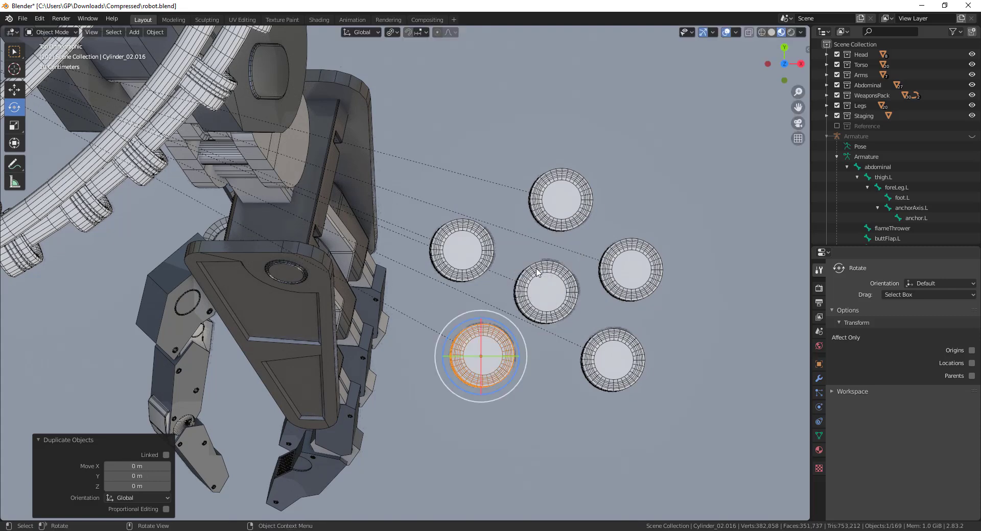
# - Select two of the standalone rings and create a cable from them with a width of 0.100
pyautogui.keyDown('shift'); pyautogui.click(450, 261); pyautogui.keyUp('shift')
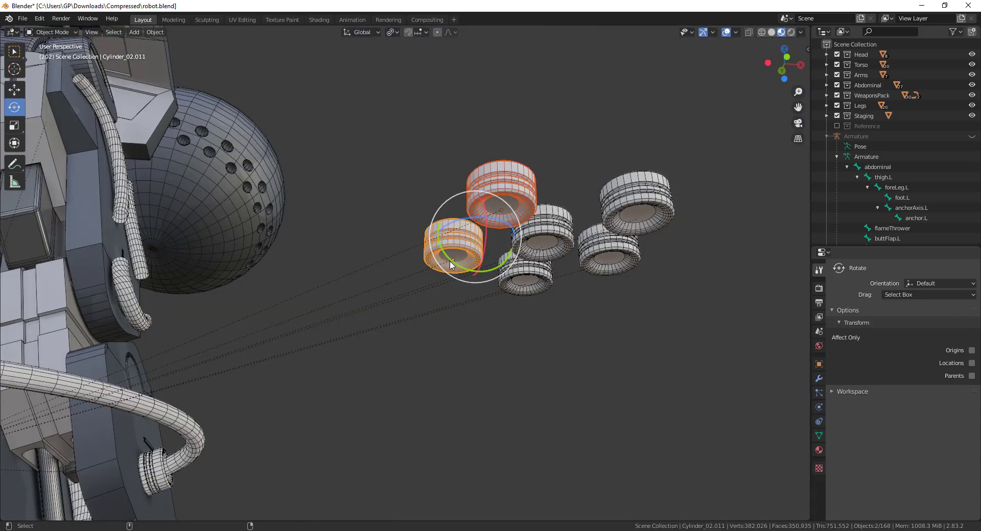
pyautogui.rightClick(450, 262)
pyautogui.click(419, 260)
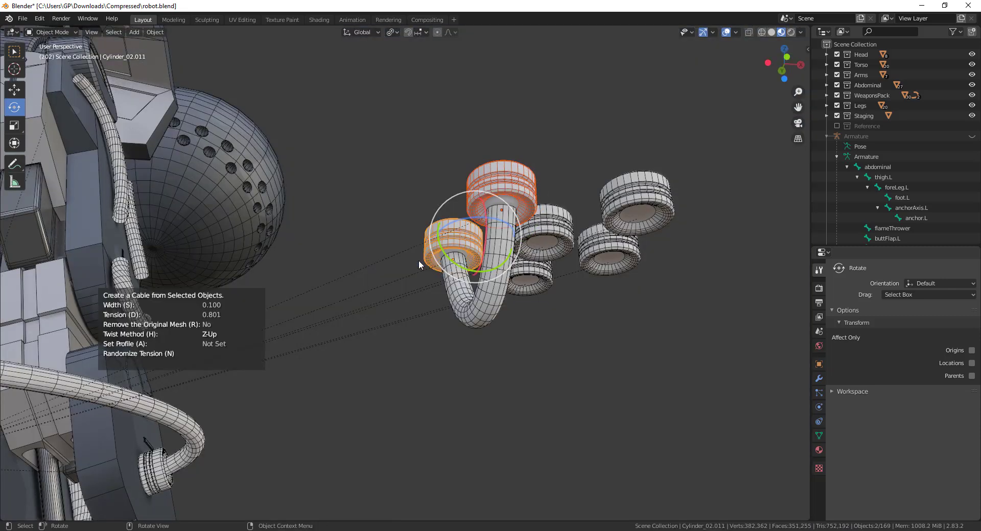
pyautogui.moveTo(528, 323); pyautogui.dragTo(455, 178, button='middle')
pyautogui.click(454, 175)
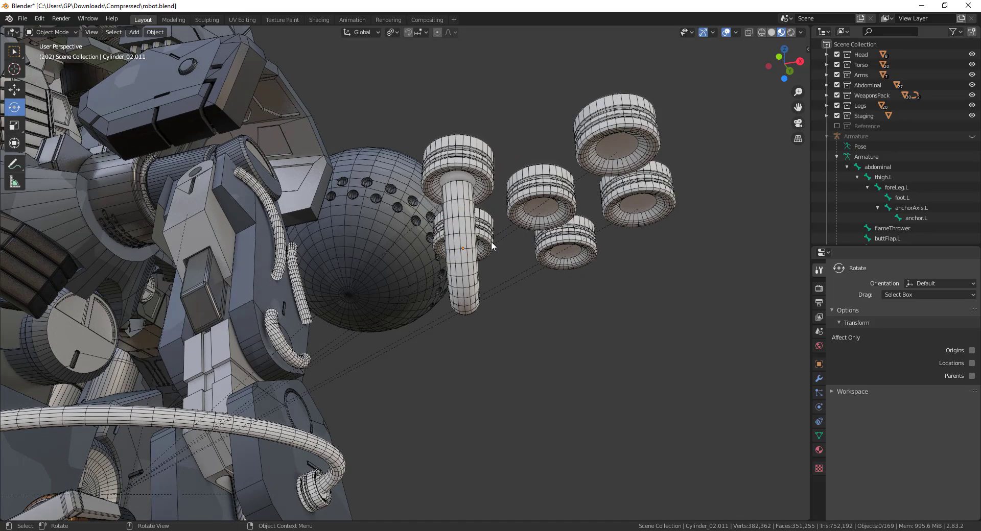
# - Create cables from three selected standalone rings, then delete all the trial cables
pyautogui.rightClick(534, 197)
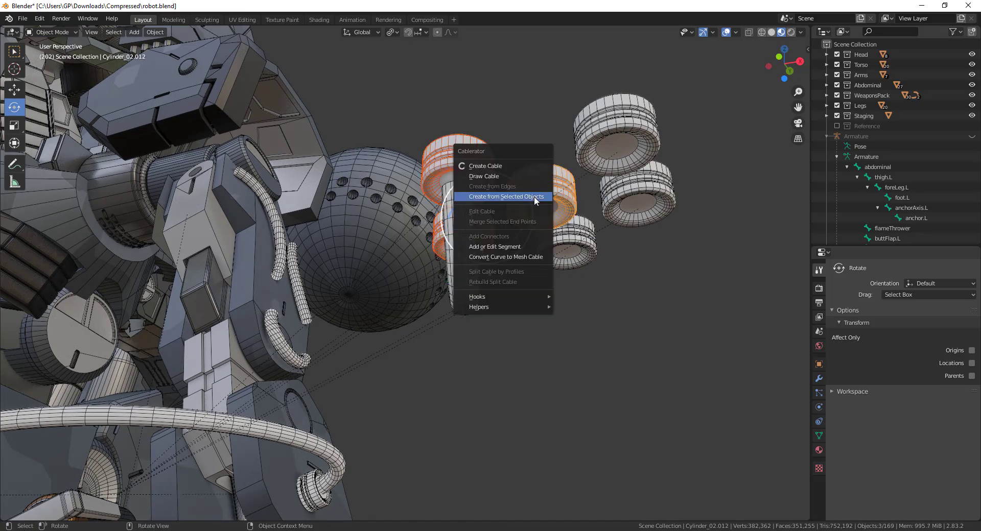
pyautogui.click(534, 196)
pyautogui.moveTo(534, 197); pyautogui.dragTo(643, 214, button='middle')
pyautogui.click(436, 324)
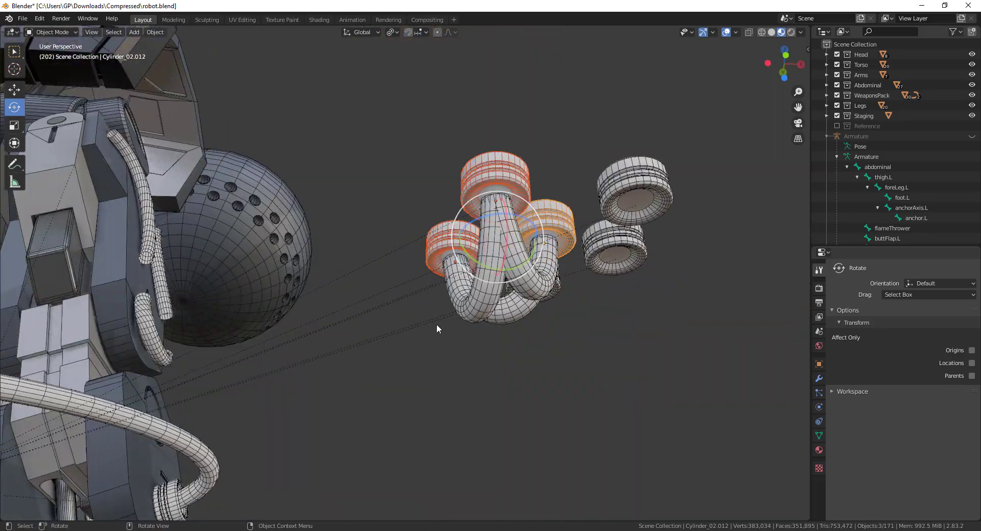
pyautogui.press('Delete')
# - Select all six standalone rings and create cables from them
pyautogui.moveTo(535, 239); pyautogui.dragTo(499, 313, button='middle')
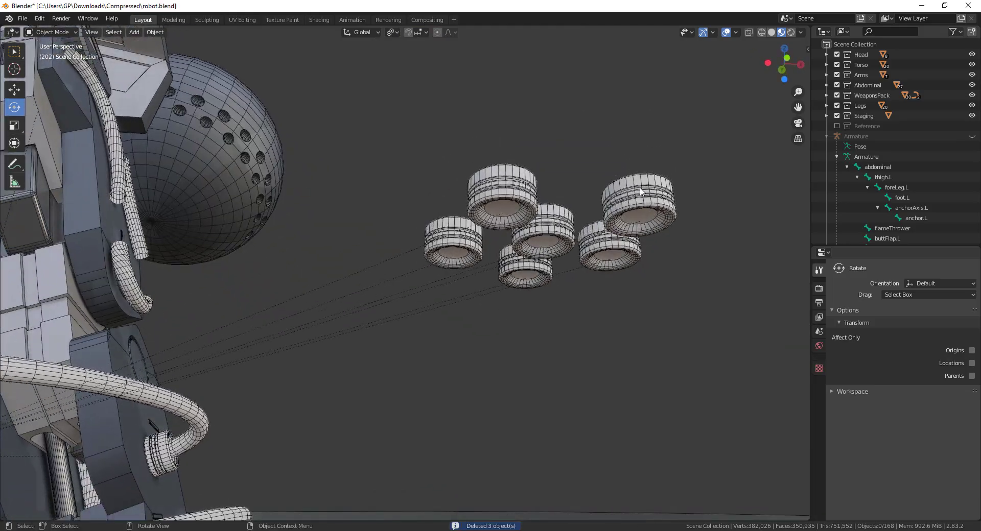
pyautogui.moveTo(641, 191); pyautogui.dragTo(451, 333)
pyautogui.rightClick(450, 339)
pyautogui.click(451, 337)
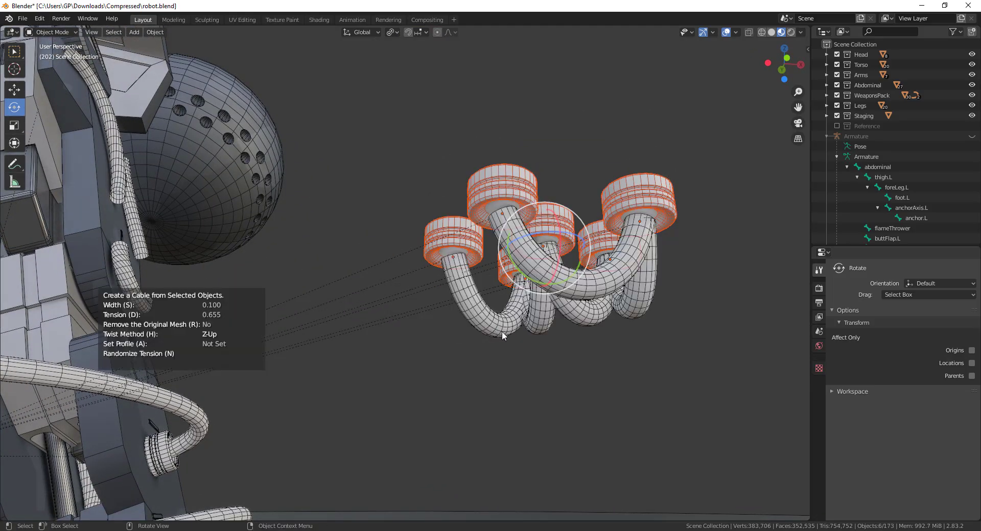
pyautogui.moveTo(502, 332); pyautogui.dragTo(367, 222, button='middle')
# - Set the new cables' width to 0.067, raise their tension and finish the cable creation
pyautogui.press('s')
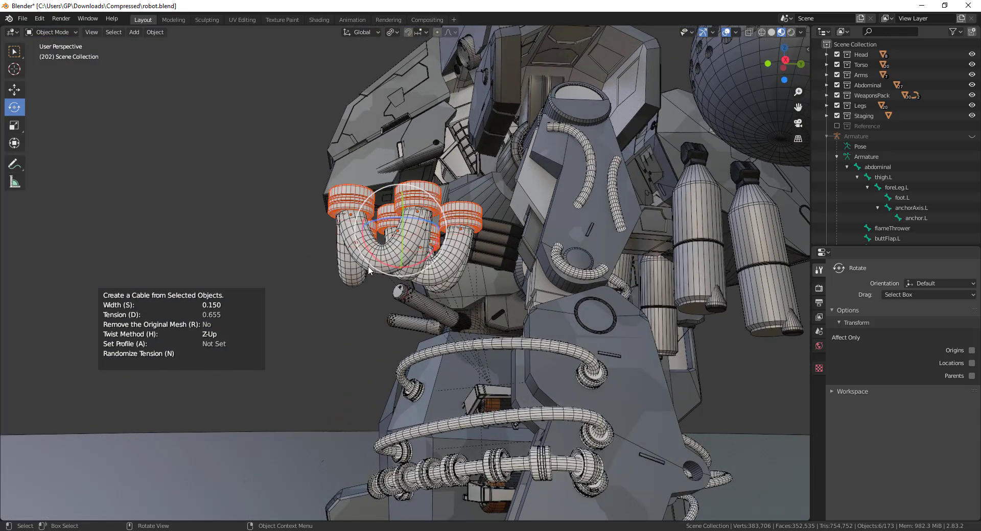
pyautogui.click(366, 266)
pyautogui.press('d')
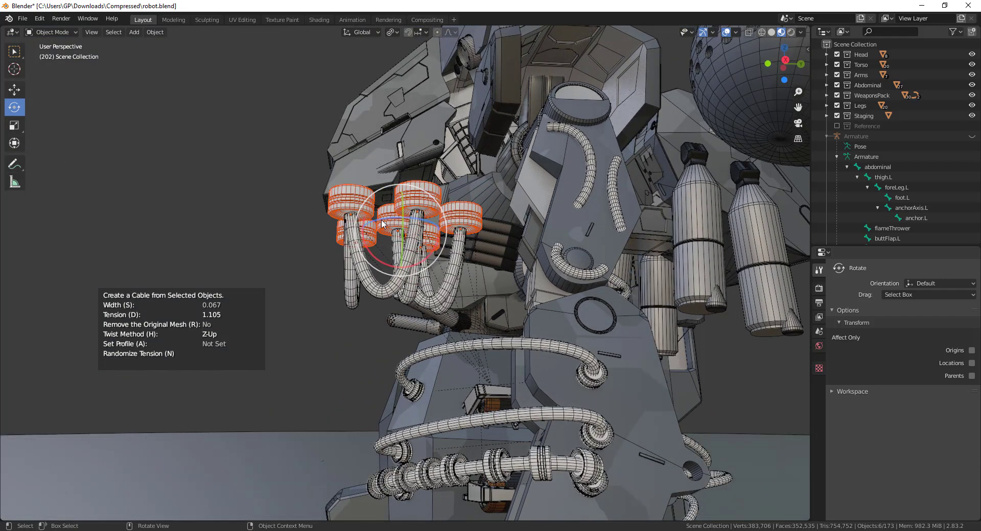
pyautogui.scroll(2, 383, 217)
pyautogui.moveTo(252, 220); pyautogui.dragTo(308, 176, button='middle')
pyautogui.click(333, 164)
pyautogui.scroll(-3, 296, 147)
pyautogui.click(297, 153)
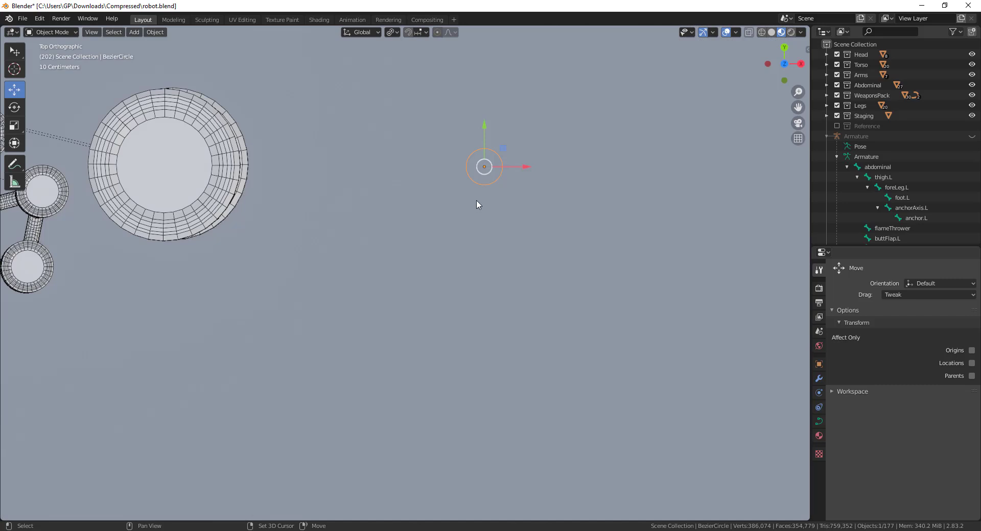
# - Duplicate the Bezier circle three times in top view and place the copies as a compact group of four
pyautogui.hotkey('shift', 'd')
pyautogui.click(472, 152)
pyautogui.hotkey('shift', 'd')
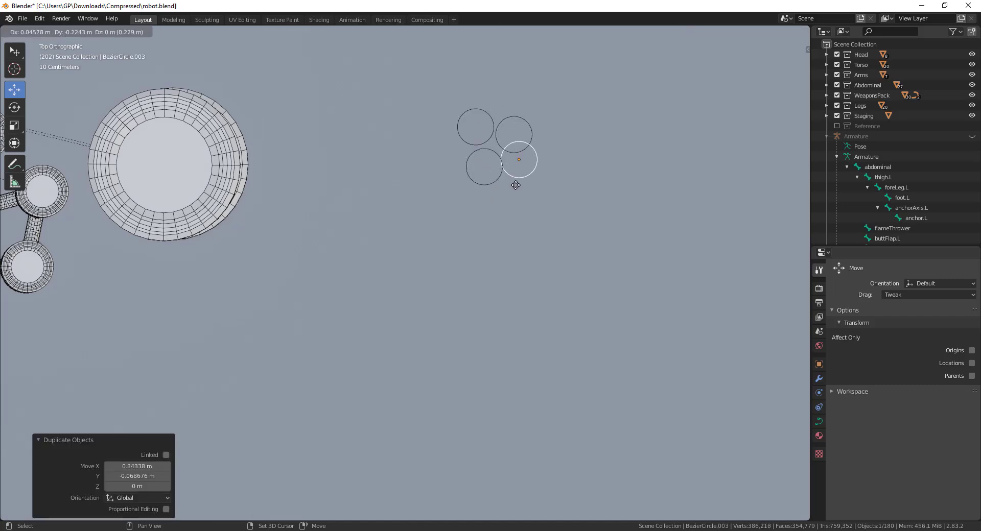
pyautogui.click(515, 185)
pyautogui.scroll(3, 542, 204)
pyautogui.hotkey('shift', 'd')
pyautogui.rightClick(552, 244)
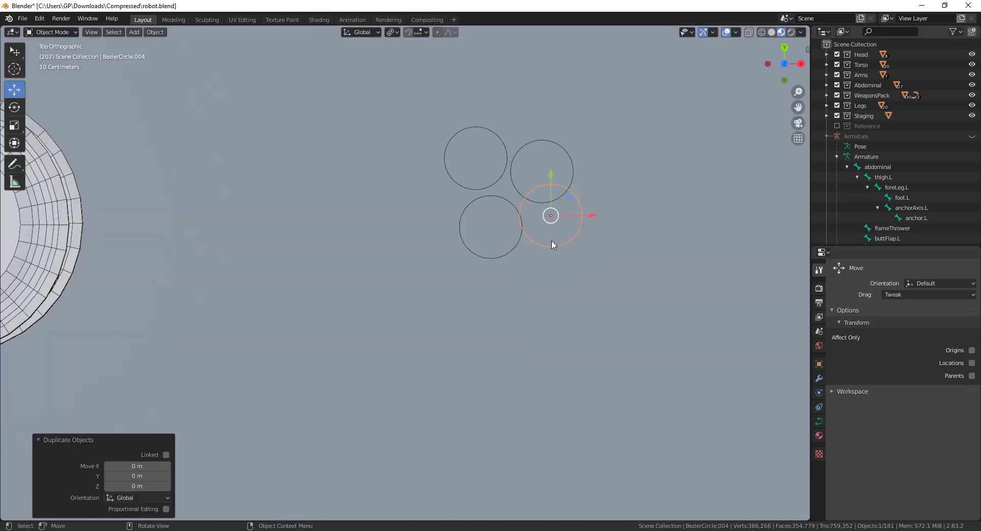
pyautogui.press('Delete')
# - Scale the lower-right circle of the group by 0.474
pyautogui.click(552, 246)
pyautogui.press('s')
pyautogui.click(549, 233)
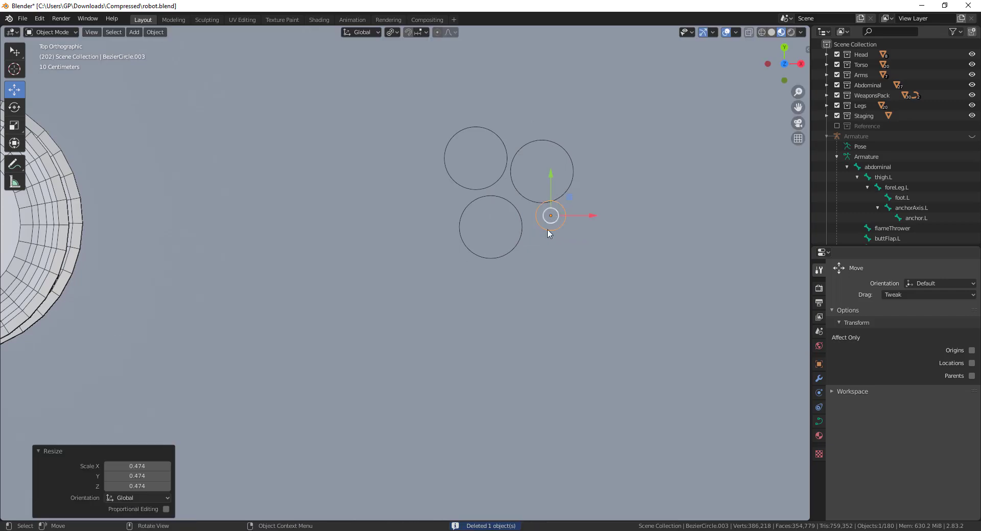
# - Scale the upper-right circle by 0.838 and reposition it beside the others
pyautogui.click(558, 199)
pyautogui.press('s')
pyautogui.click(553, 188)
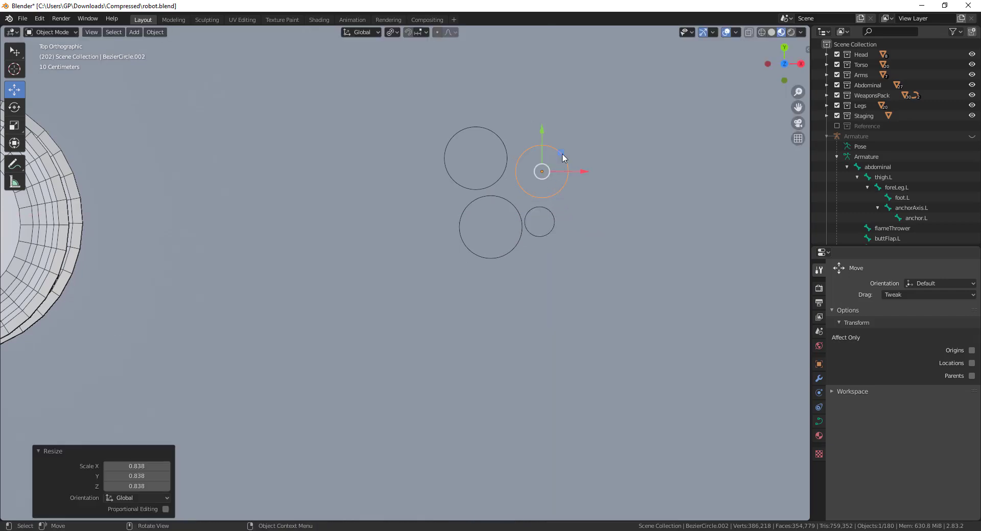
pyautogui.press('g')
pyautogui.click(557, 157)
# - Scale the upper-left circle by about 0.68 and move it closer to the other circles
pyautogui.scroll(3, 526, 165)
pyautogui.click(490, 220)
pyautogui.press('s')
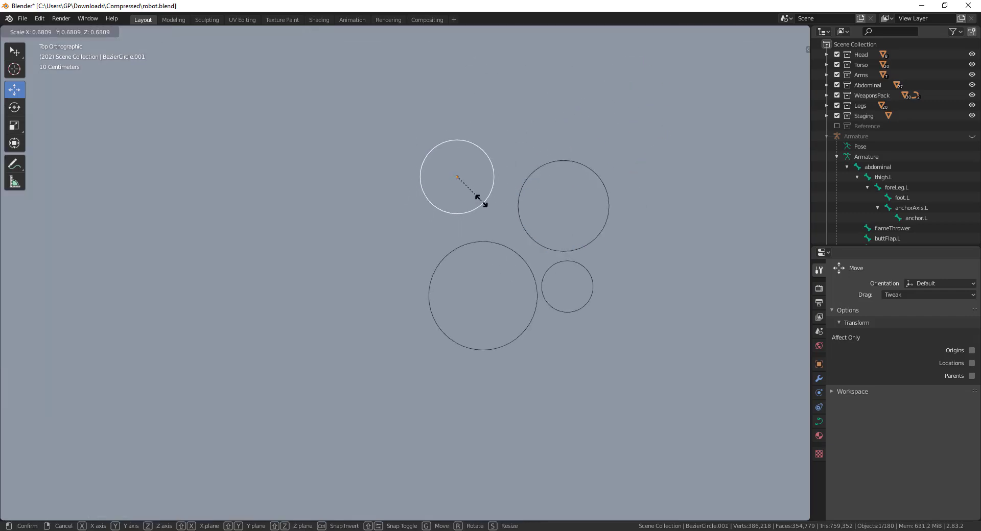
pyautogui.click(483, 203)
pyautogui.moveTo(480, 162); pyautogui.dragTo(499, 198)
# - Select all four circles, join them into a single curve object and clear the selection
pyautogui.scroll(-2, 486, 215)
pyautogui.keyDown('shift'); pyautogui.click(474, 226); pyautogui.keyUp('shift')
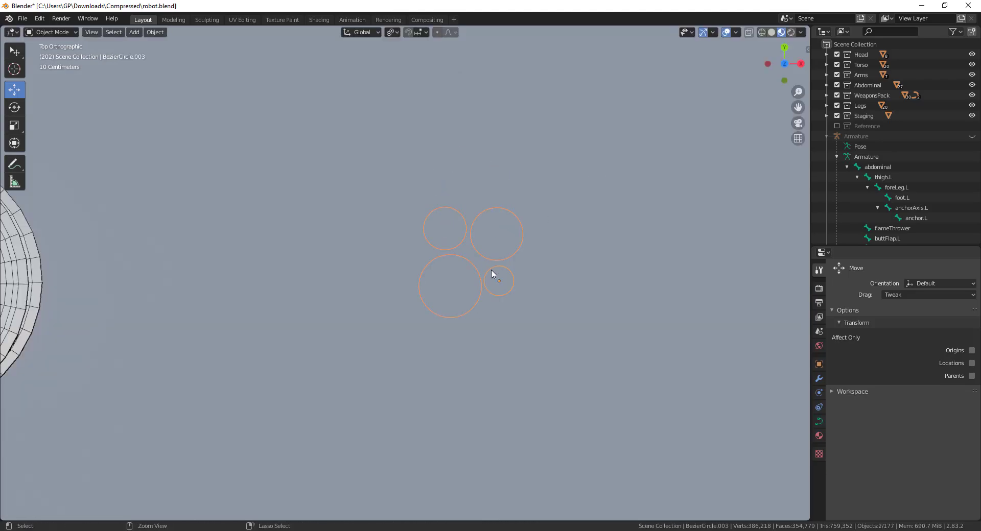
pyautogui.moveTo(492, 274)
pyautogui.mouseDown(button='middle')
pyautogui.moveTo(412, 249)
pyautogui.moveTo(407, 272)
pyautogui.moveTo(238, 258)
pyautogui.moveTo(230, 220)
pyautogui.mouseUp(button='middle')
pyautogui.hotkey('alt', 'a')
# - Open the cable between the two large rings for editing and assign the joined circles as its bevel object
pyautogui.press('Tab')
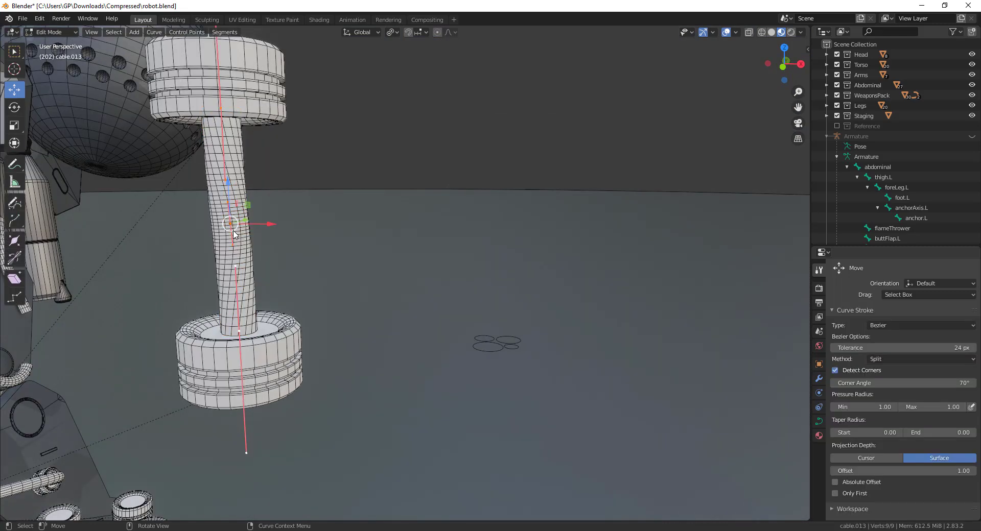
pyautogui.rightClick(233, 231)
pyautogui.click(233, 228)
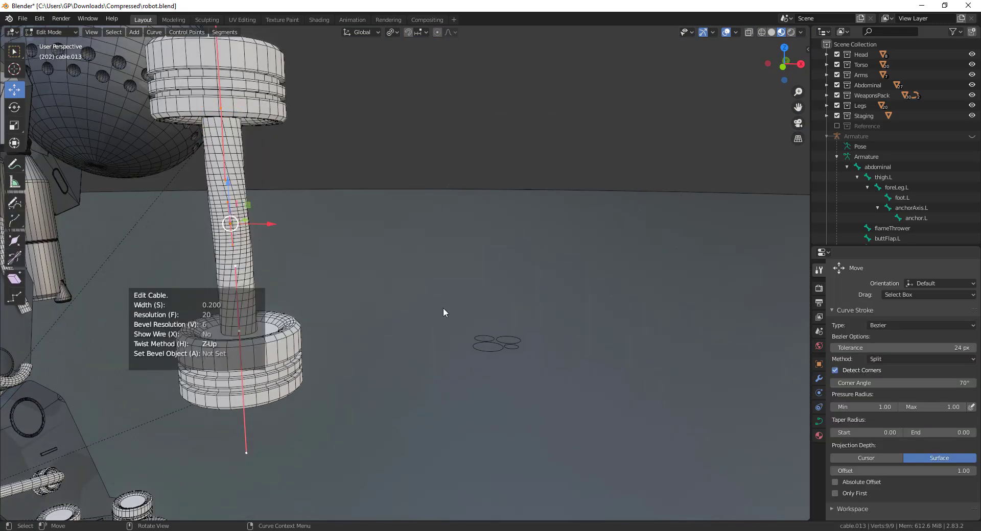
pyautogui.press('a')
pyautogui.click(483, 341)
# - Adjust the multi-strand cable's settings with a profile scale of 0.077, accept the edit and activate the Move tool
pyautogui.moveTo(483, 340); pyautogui.dragTo(376, 190, button='middle')
pyautogui.scroll(-3, 324, 235)
pyautogui.press('s')
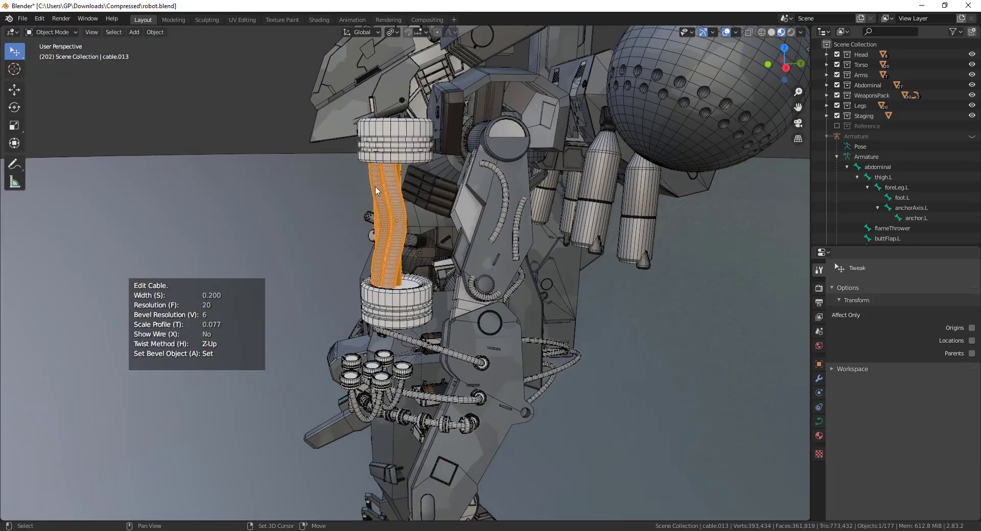
pyautogui.scroll(3, 377, 190)
pyautogui.click(199, 124)
pyautogui.moveTo(420, 337); pyautogui.dragTo(545, 337, button='middle')
pyautogui.click(15, 89)
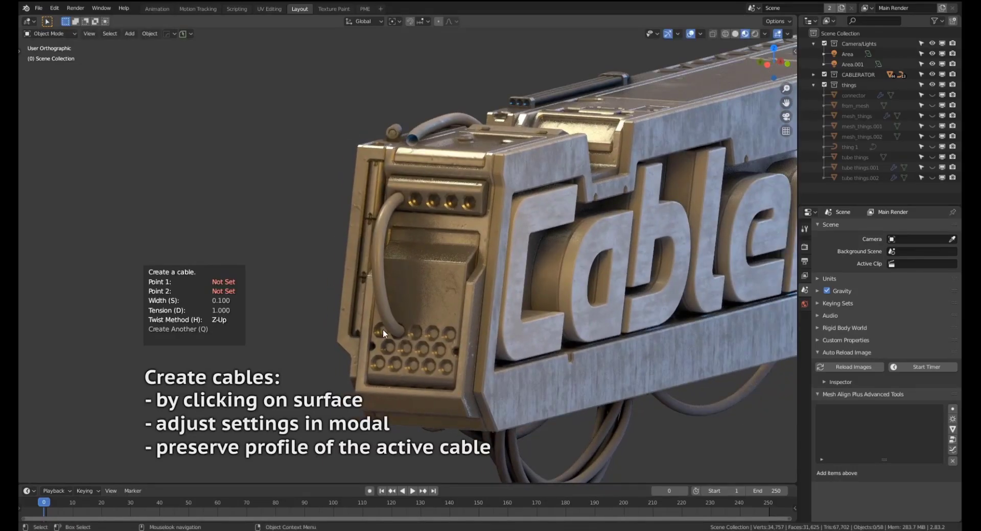
# - Create a cable from a socket in the lower grid on the machine's end face to one in the upper socket row
pyautogui.click(382, 331)
pyautogui.click(418, 198)
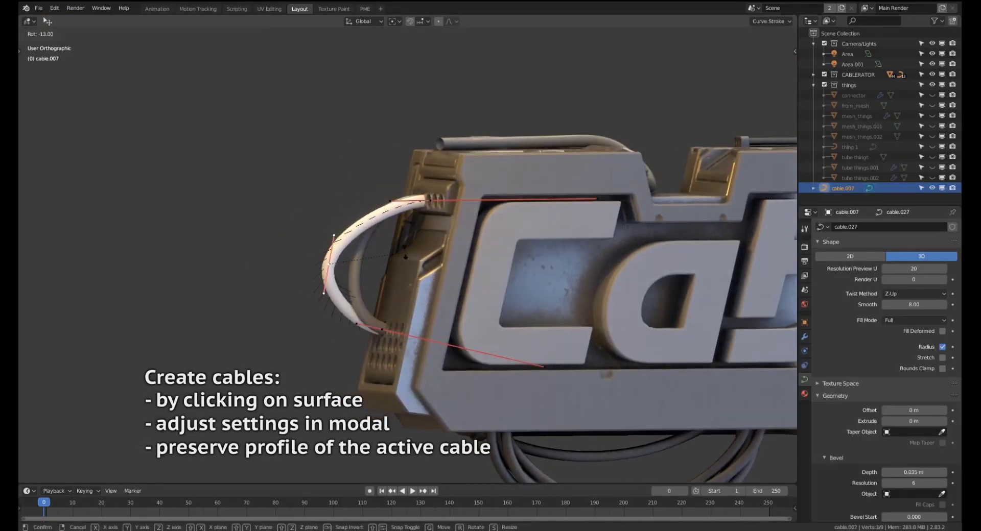
# - Create two more cables on the machine's end face, running between the upper socket row and the lower socket grid
pyautogui.moveTo(449, 286); pyautogui.dragTo(479, 325, button='middle')
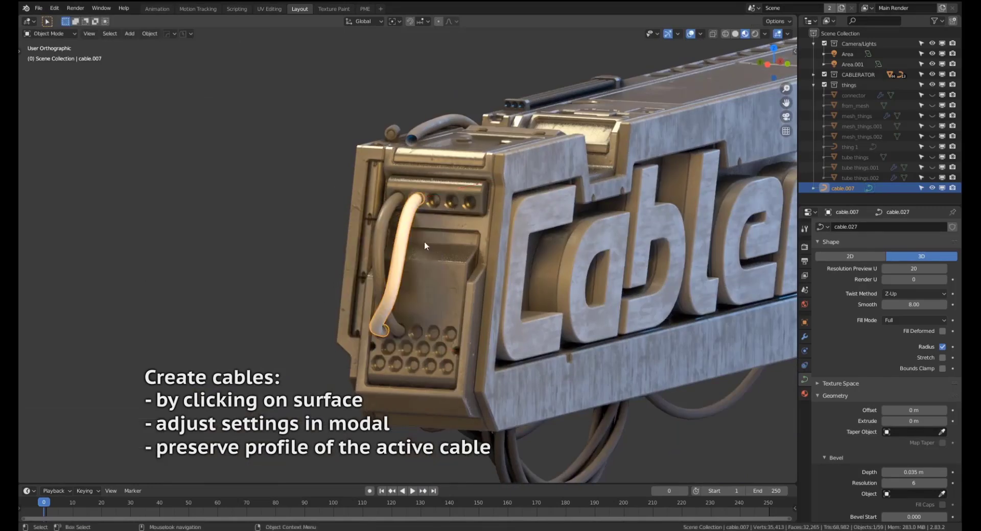
pyautogui.click(384, 361)
pyautogui.click(427, 240)
pyautogui.moveTo(427, 240); pyautogui.dragTo(453, 295, button='middle')
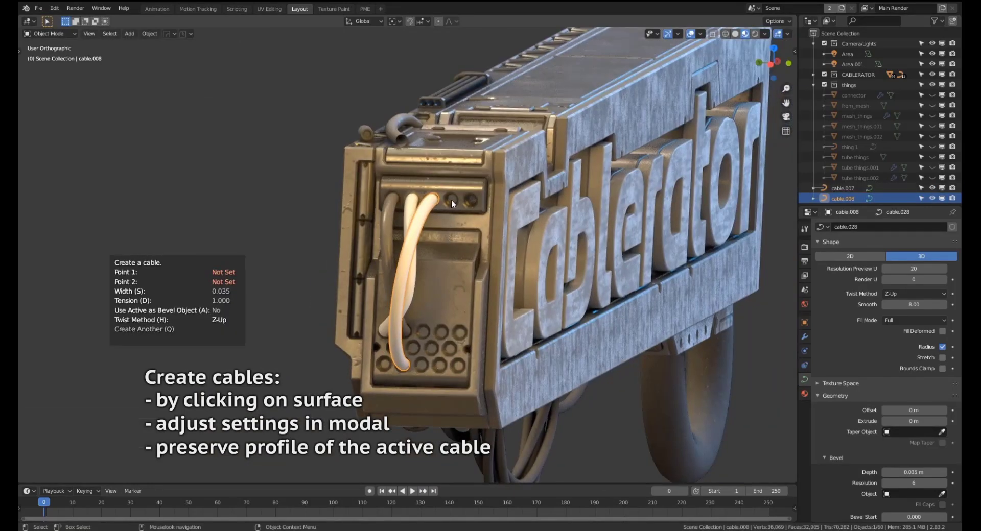
pyautogui.click(452, 200)
pyautogui.click(404, 365)
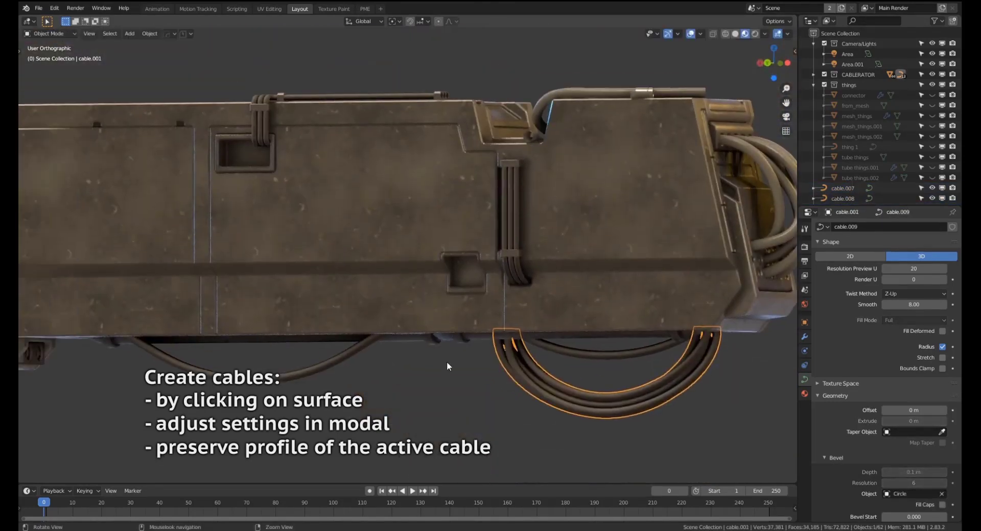
# - Create a multi-strand cable between the two side-panel recesses, reusing the active cable's bevel object with tension 1.068, and clear the selection
pyautogui.hotkey('shift', 'alt', 'c')
pyautogui.click(466, 279)
pyautogui.moveTo(471, 276); pyautogui.dragTo(455, 312, button='middle')
pyautogui.press('d')
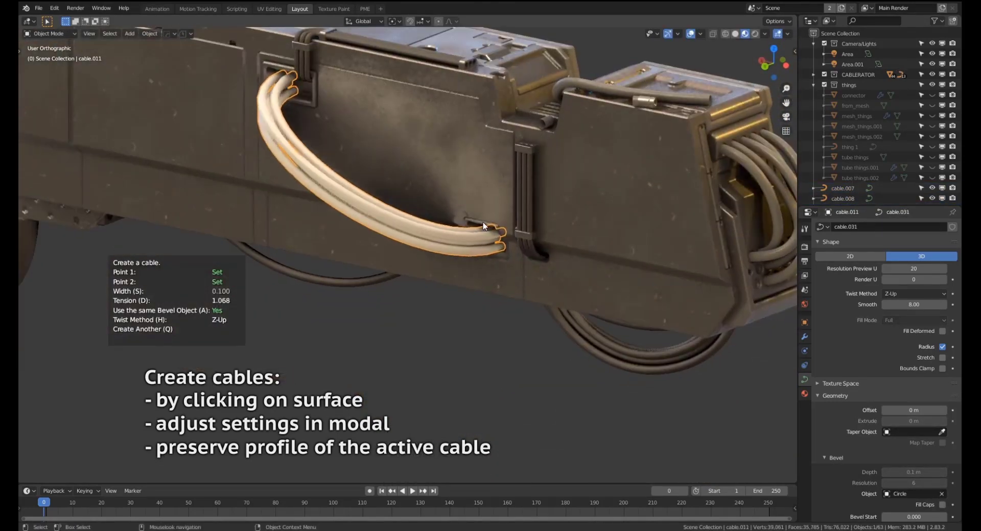
pyautogui.click(483, 222)
pyautogui.hotkey('alt', 'a')
# - Draw a cable along the machine's top plate with Draw Cable, using Surface pen depth and the Smooth (48) preset
pyautogui.moveTo(544, 311); pyautogui.dragTo(471, 250, button='middle')
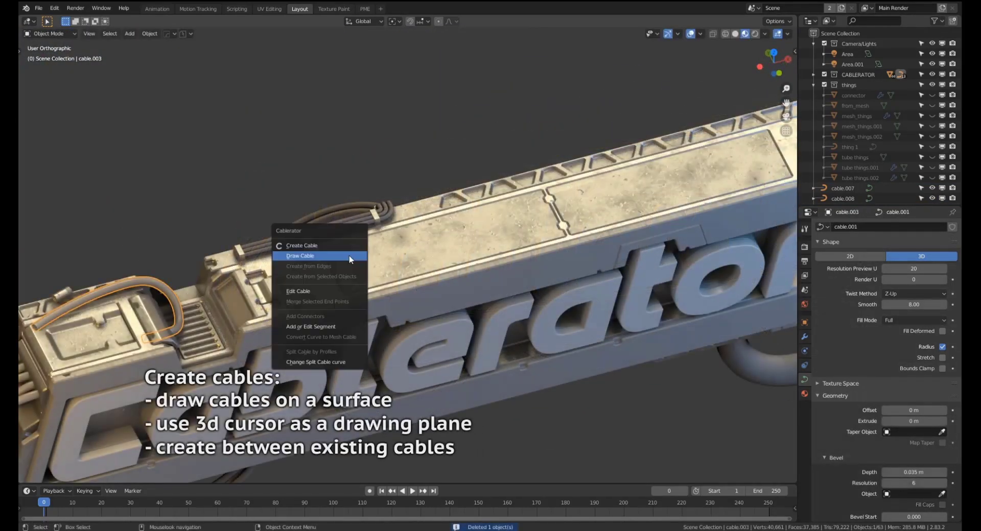
pyautogui.click(348, 256)
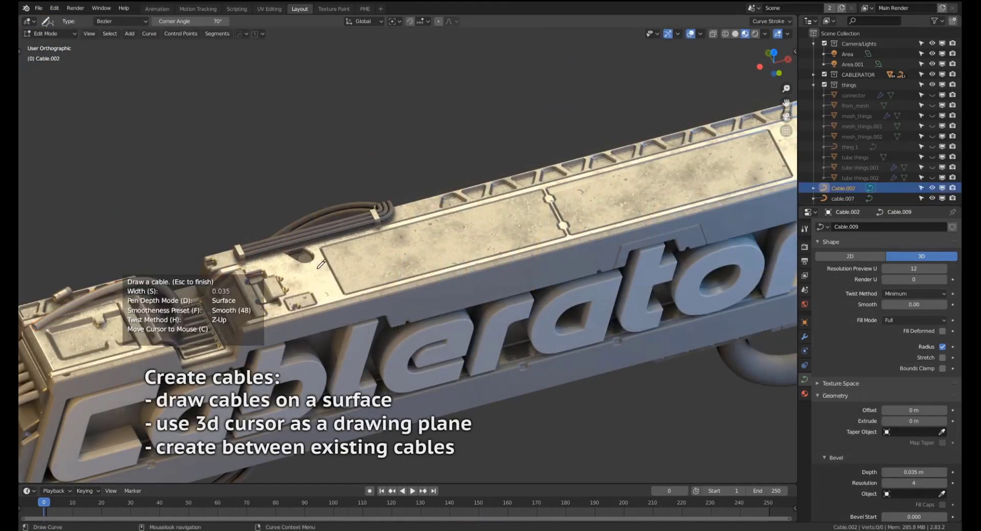
pyautogui.moveTo(595, 212); pyautogui.dragTo(594, 214)
pyautogui.press('Escape')
# - Draw a U-shaped cable across the front lettering on the 3D cursor plane, using Cursor pen depth and the So-so (24) preset
pyautogui.moveTo(562, 287)
pyautogui.mouseDown(button='middle')
pyautogui.moveTo(505, 300)
pyautogui.moveTo(539, 299)
pyautogui.moveTo(468, 272)
pyautogui.mouseUp(button='middle')
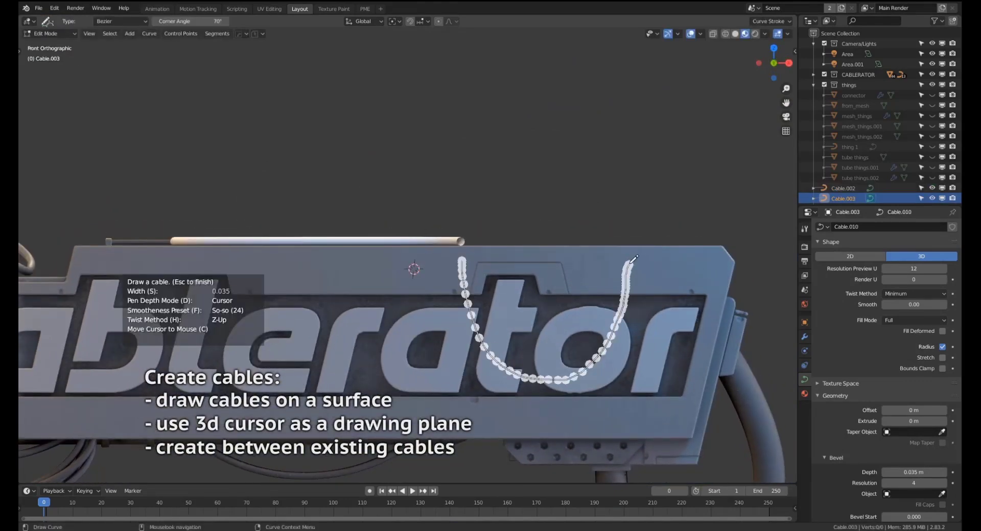
pyautogui.moveTo(634, 259); pyautogui.dragTo(635, 257)
pyautogui.press('Escape')
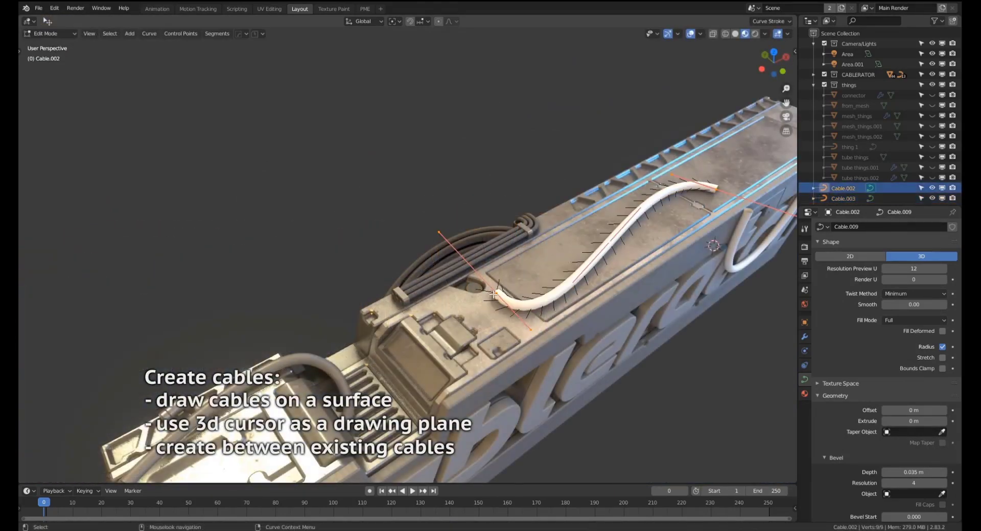
# - Adjust the end point of the surface-drawn cable beside the oval opening in the top plate
pyautogui.rightClick(494, 294)
pyautogui.click(481, 287)
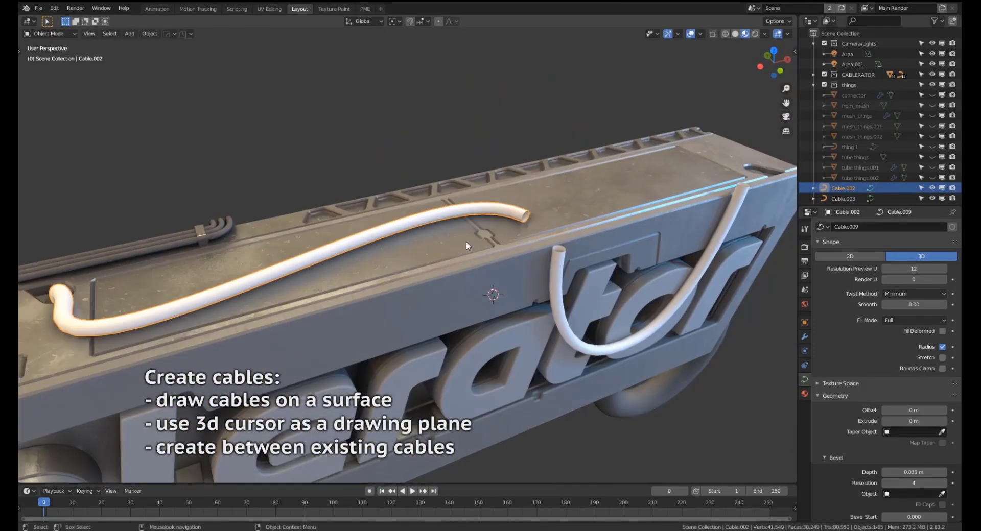
# - Open the surface-drawn cable and the U-shaped cable together in Edit Mode
pyautogui.hotkey('ctrl', 'Tab')
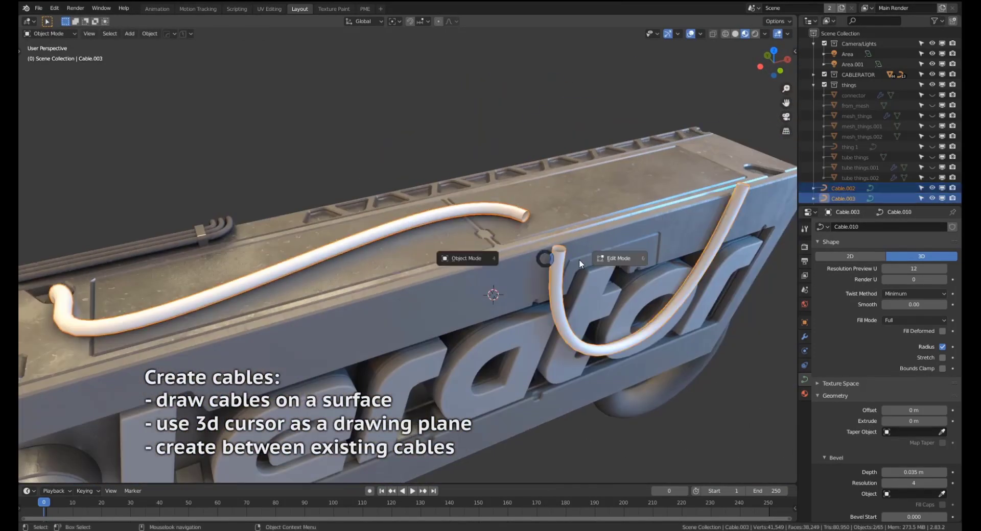